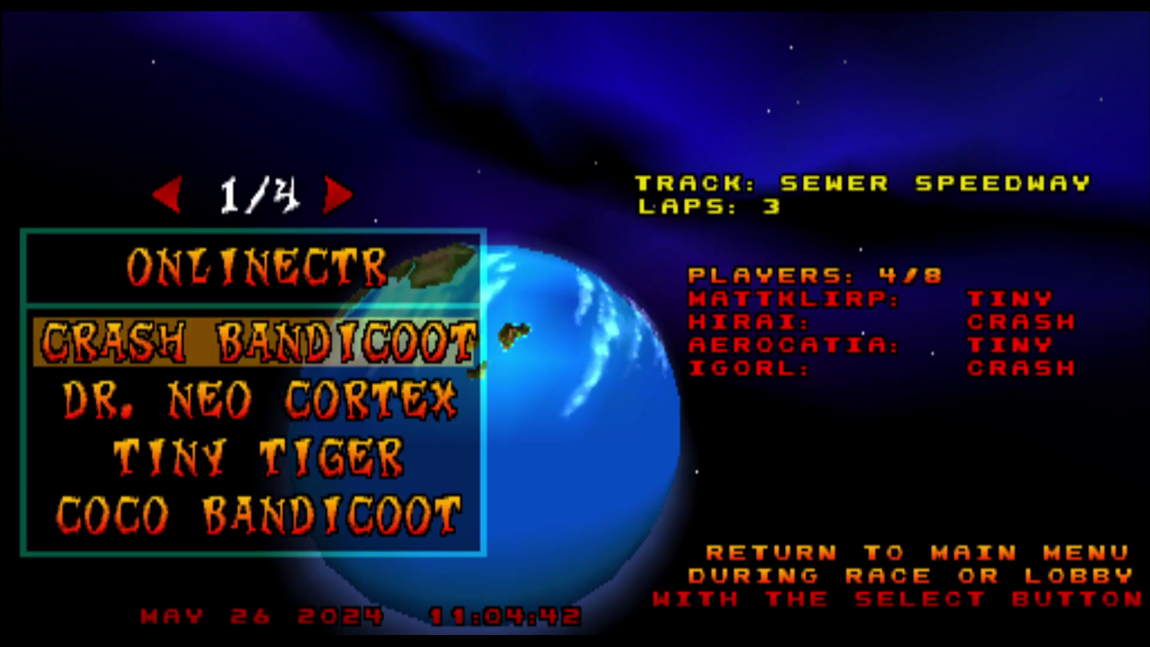
pyautogui.press('Down')
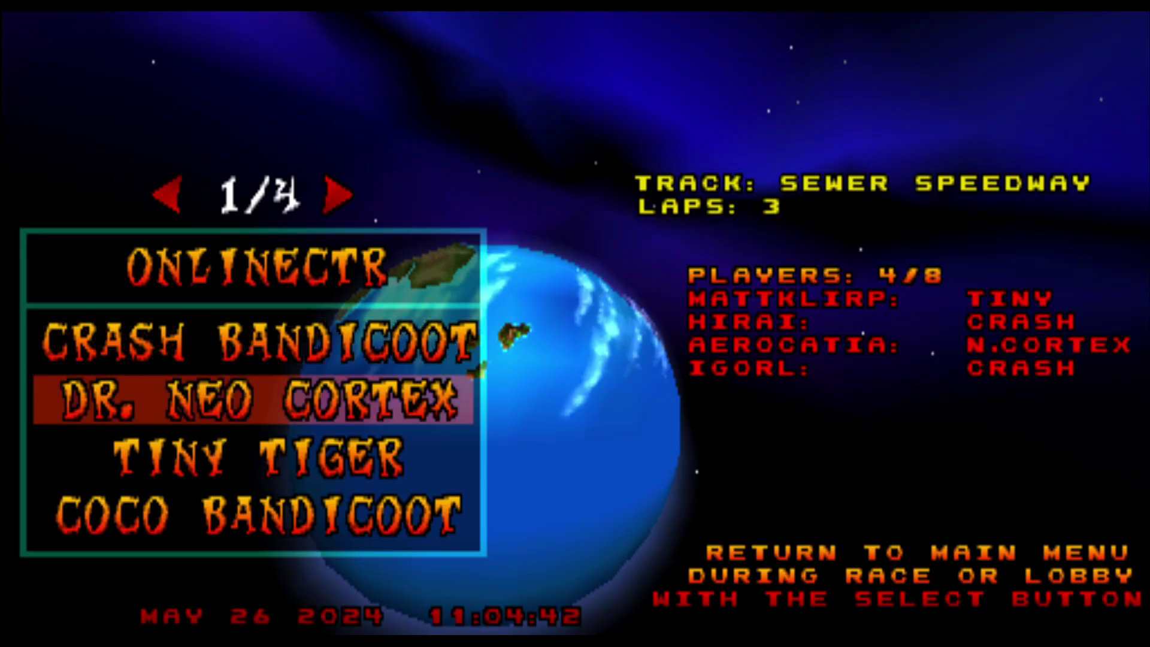
pyautogui.press('Down')
pyautogui.press('Return')
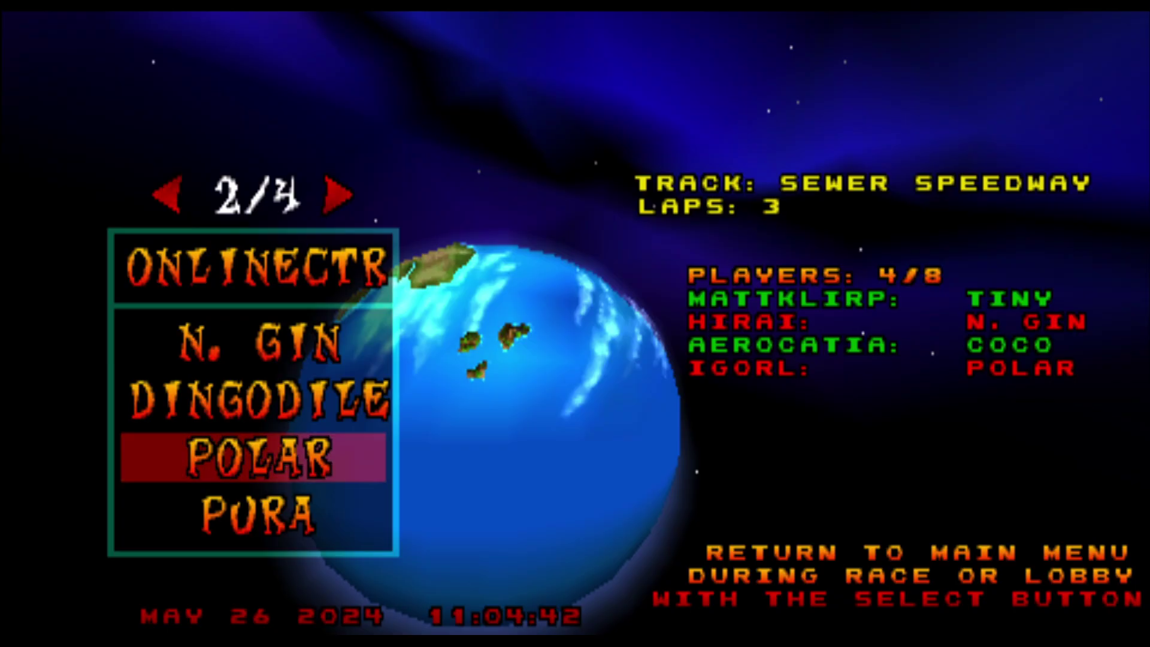
pyautogui.press('Right')
pyautogui.press('Left')
pyautogui.press('Down')
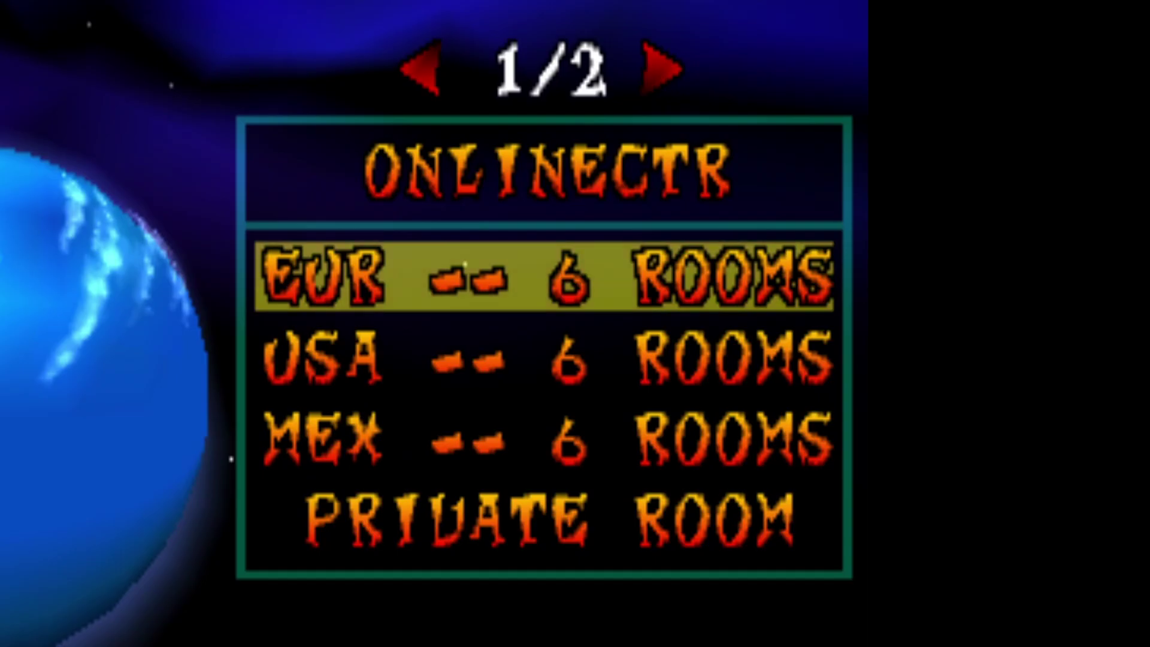
pyautogui.press('Right')
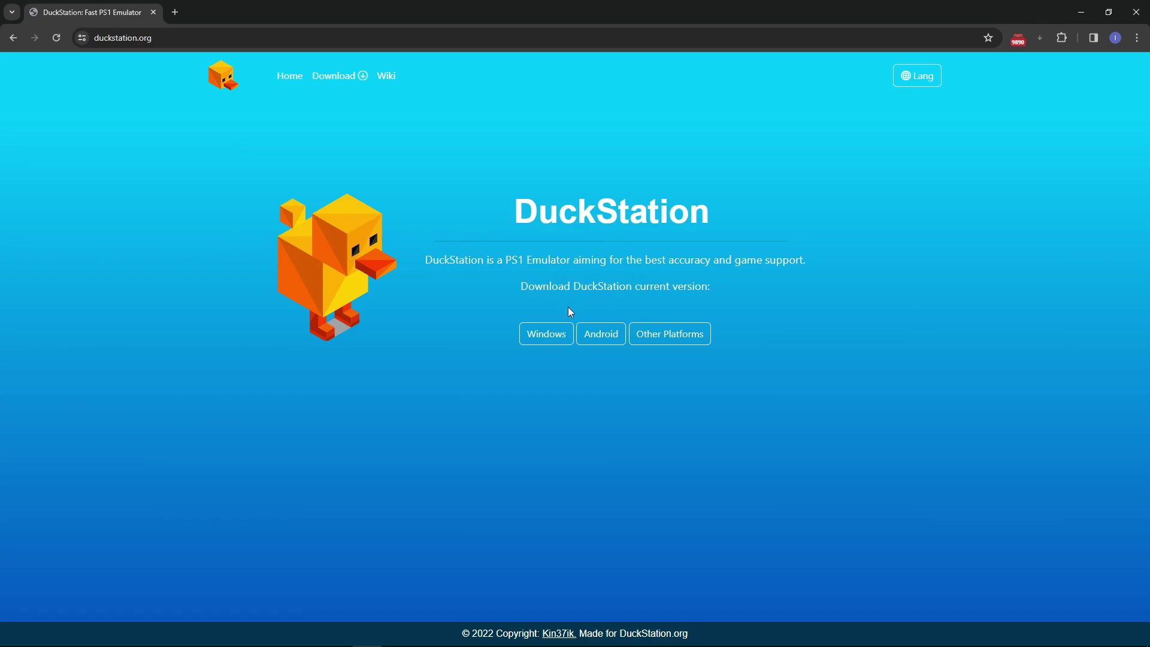
# Download the Windows version of DuckStation from duckstation.org.
pyautogui.click(547, 339)
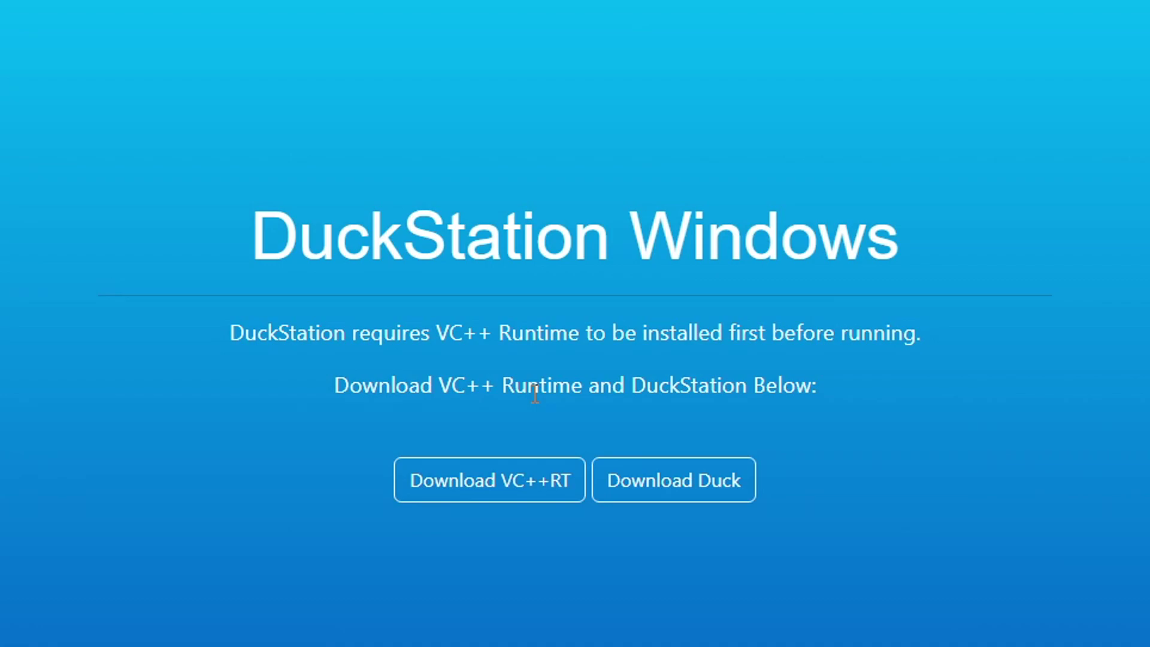
pyautogui.click(679, 501)
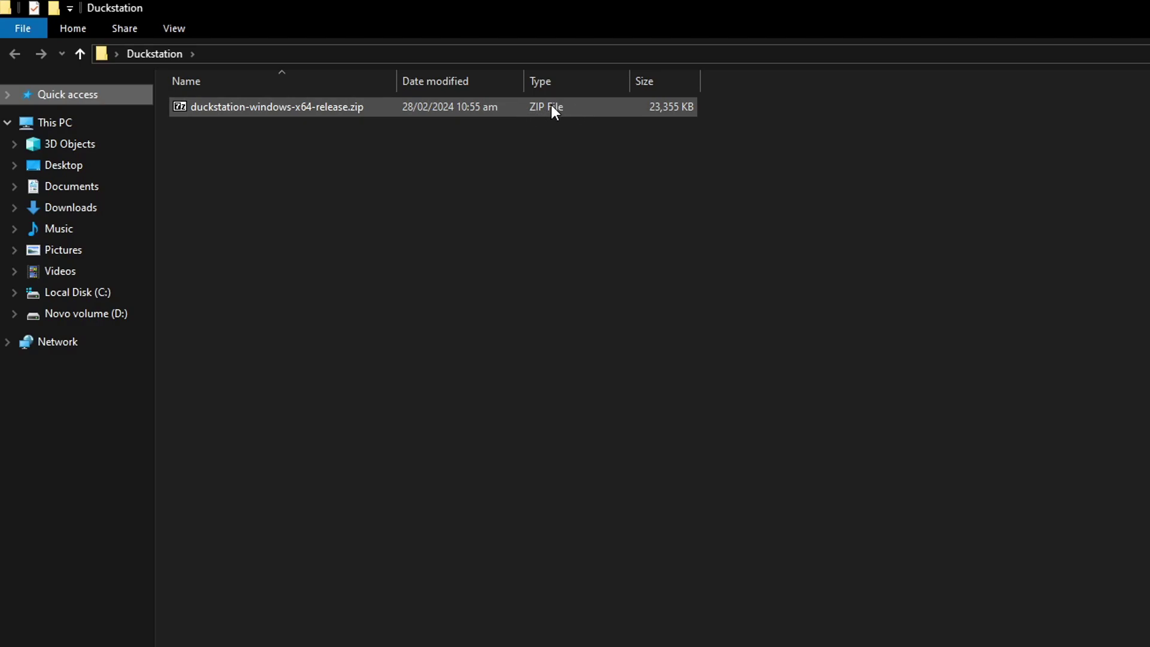
# Extract duckstation-windows-x64-release.zip directly into the Duckstation folder and permanently delete the archive.
pyautogui.click(289, 109)
pyautogui.rightClick(289, 109)
pyautogui.moveTo(348, 142)
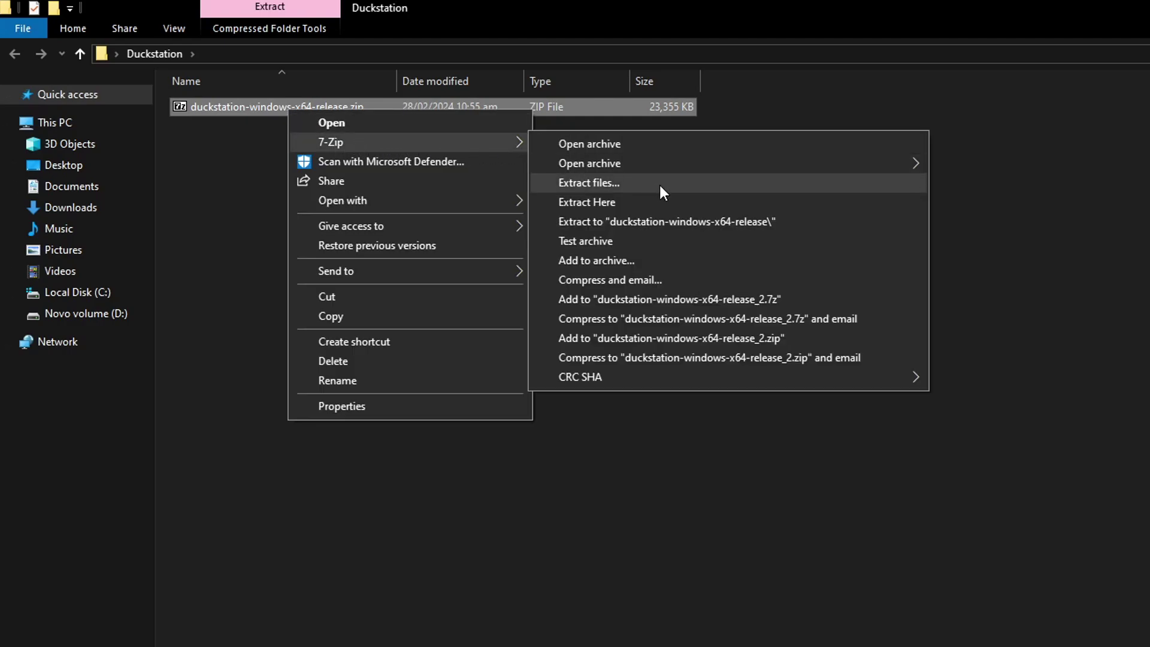
pyautogui.click(613, 204)
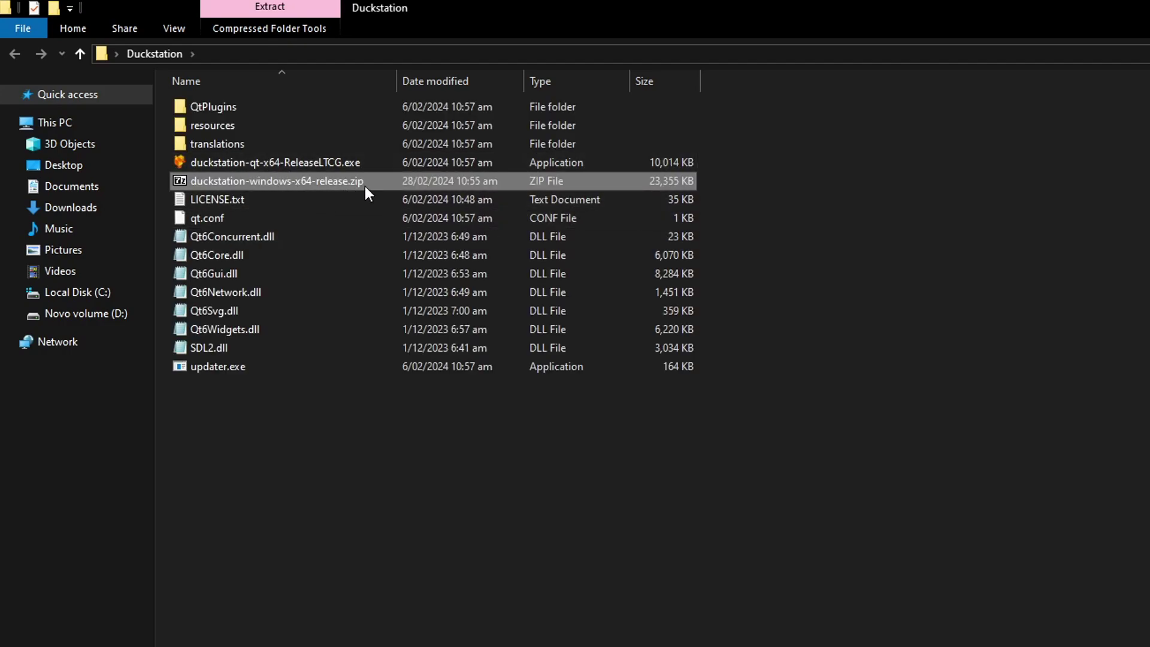
pyautogui.hotkey('shift', 'Delete')
pyautogui.press('Return')
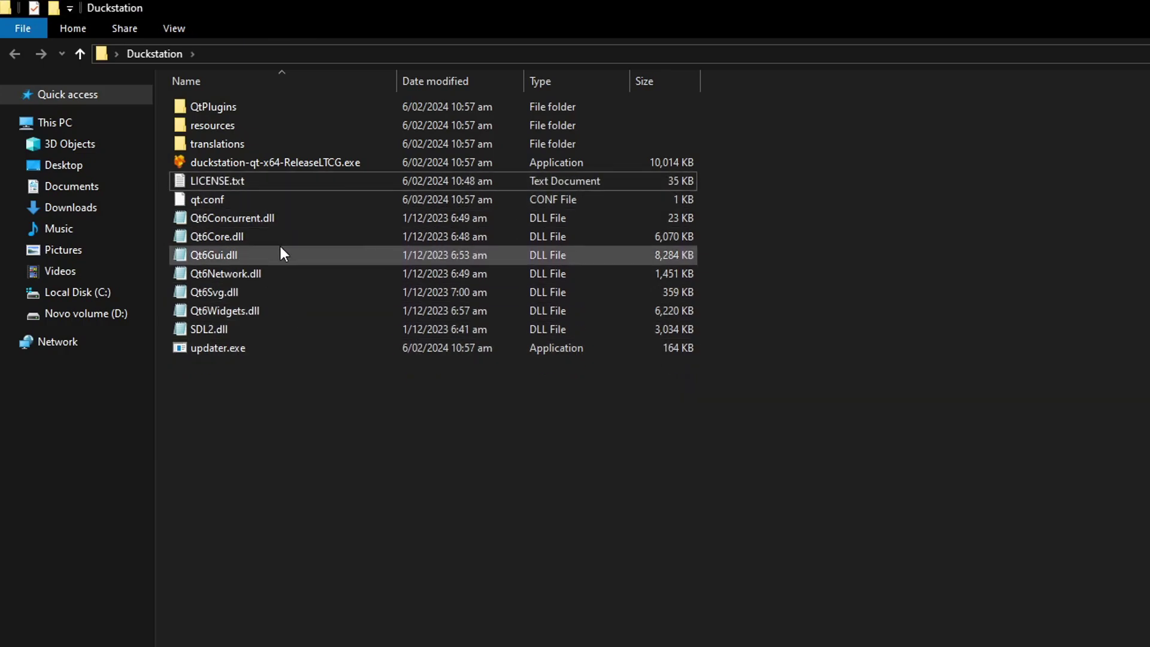
# Create a new folder named bios inside the Duckstation folder.
pyautogui.rightClick(810, 327)
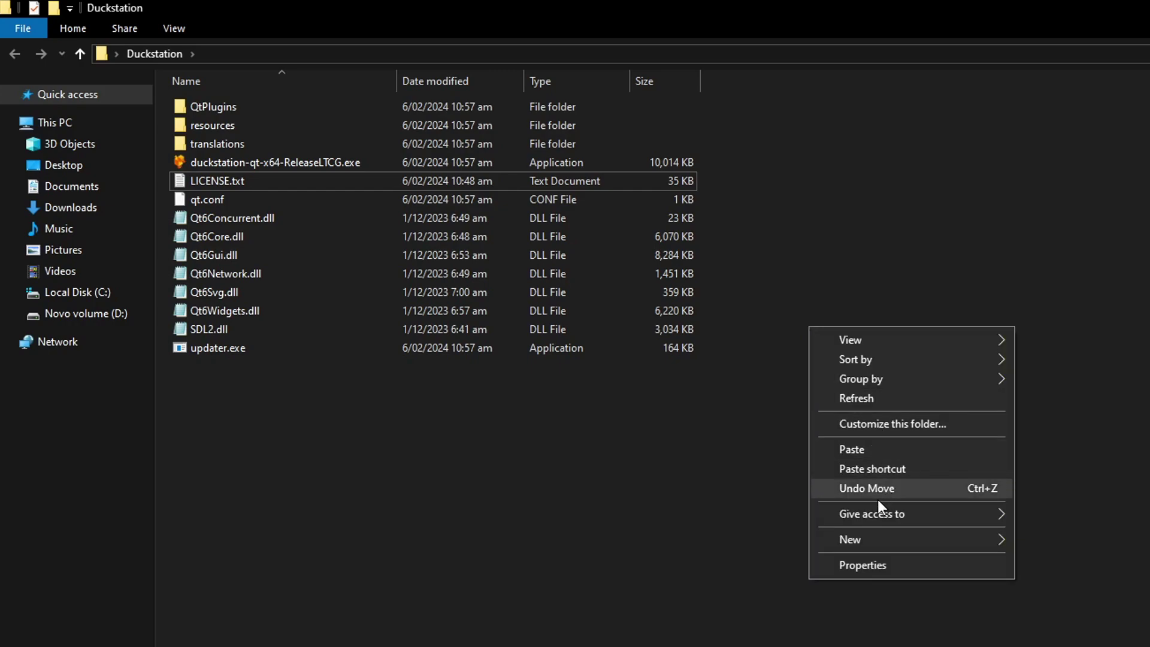
pyautogui.moveTo(879, 539)
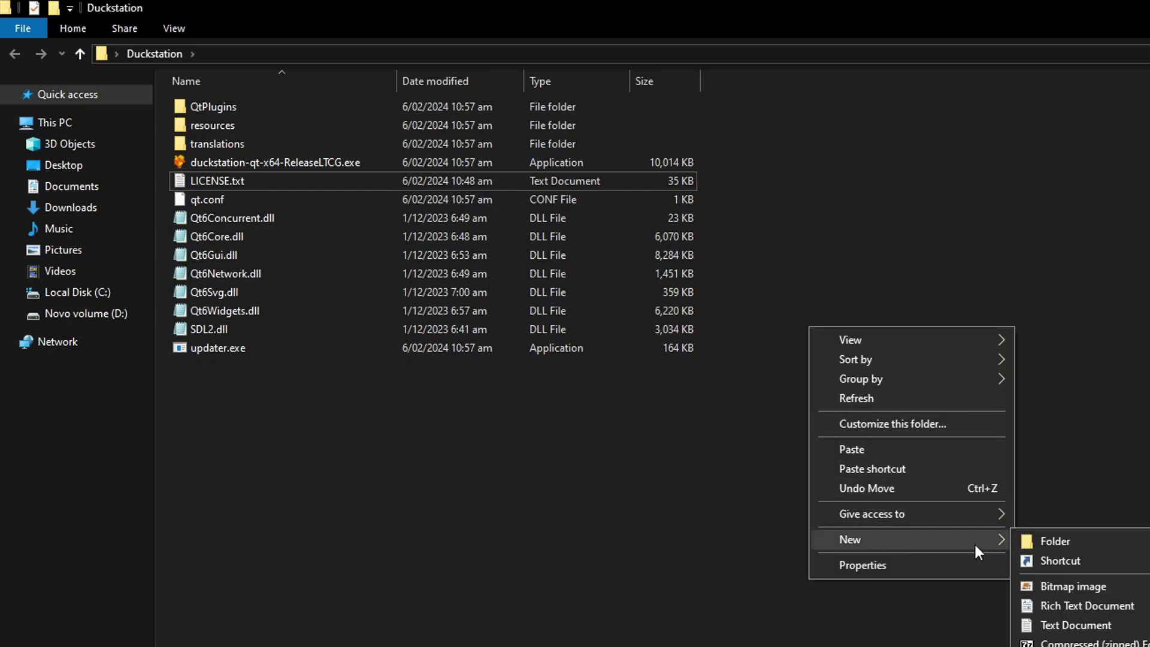
pyautogui.click(1042, 544)
pyautogui.write('bios')
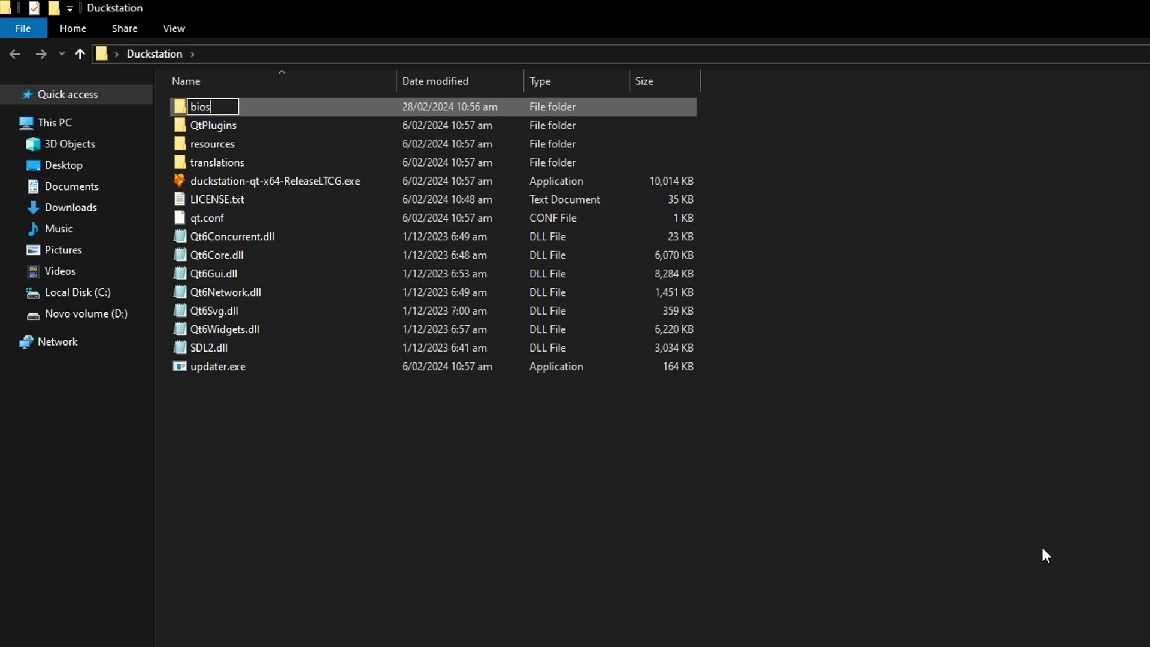
pyautogui.press('Return')
# Create a second folder named games inside the Duckstation folder.
pyautogui.rightClick(1003, 400)
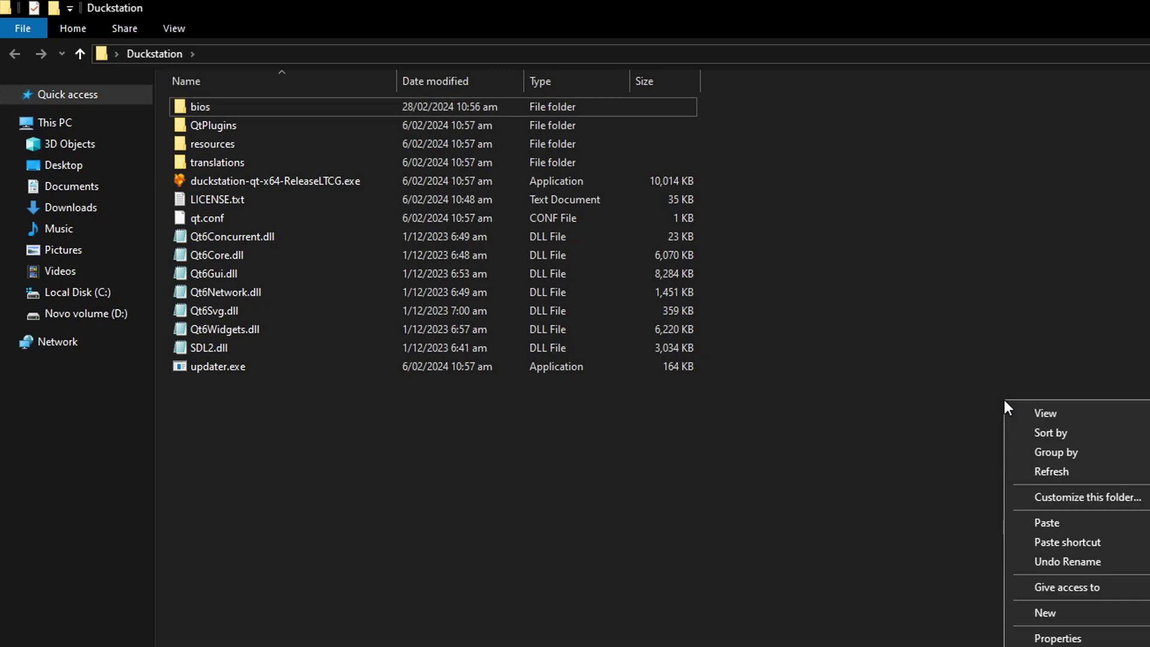
pyautogui.write('wfgames')
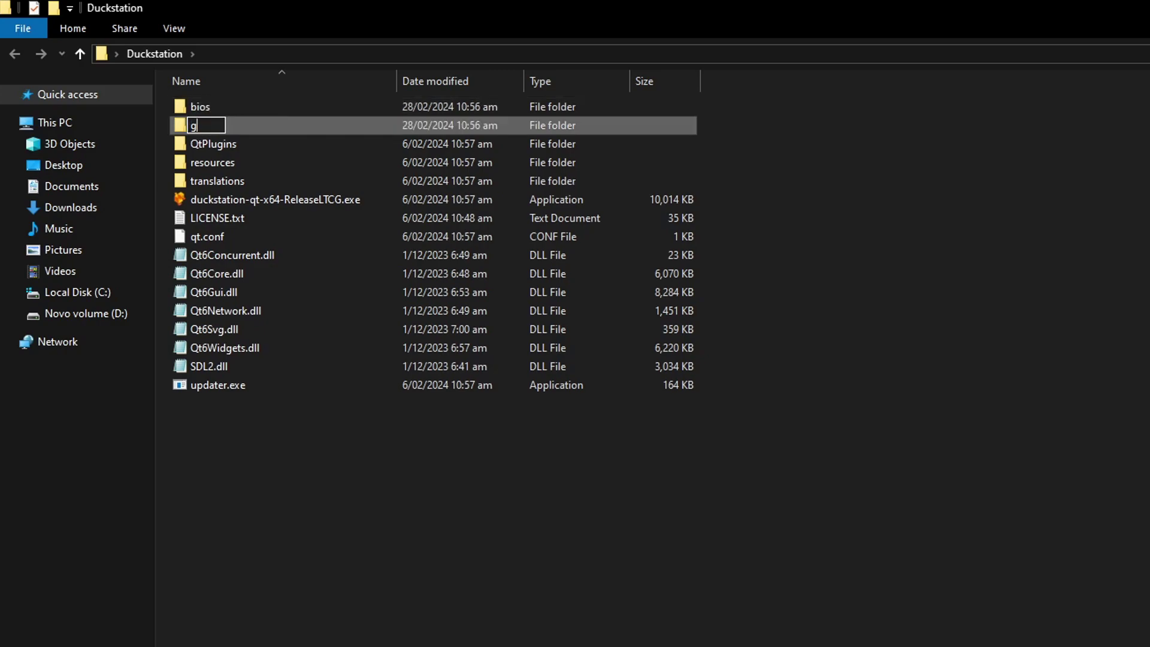
pyautogui.press('Return')
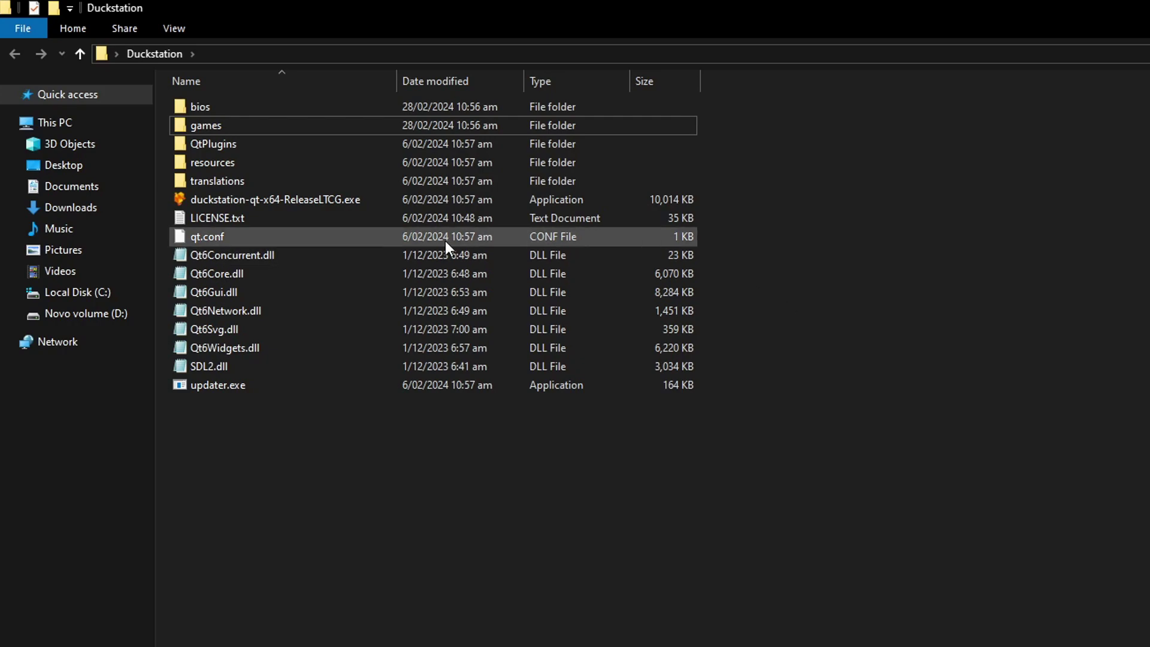
# Launch duckstation-qt-x64-ReleaseLTCG.exe and complete the setup wizard's language page with English selected.
pyautogui.click(228, 199)
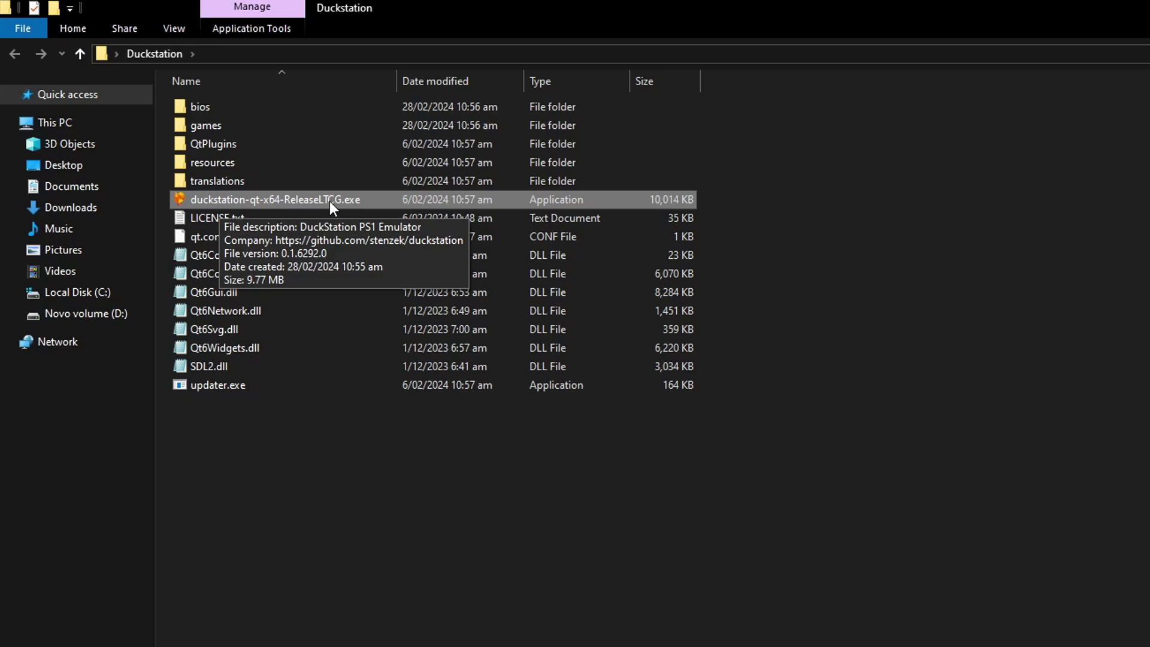
pyautogui.doubleClick(290, 202)
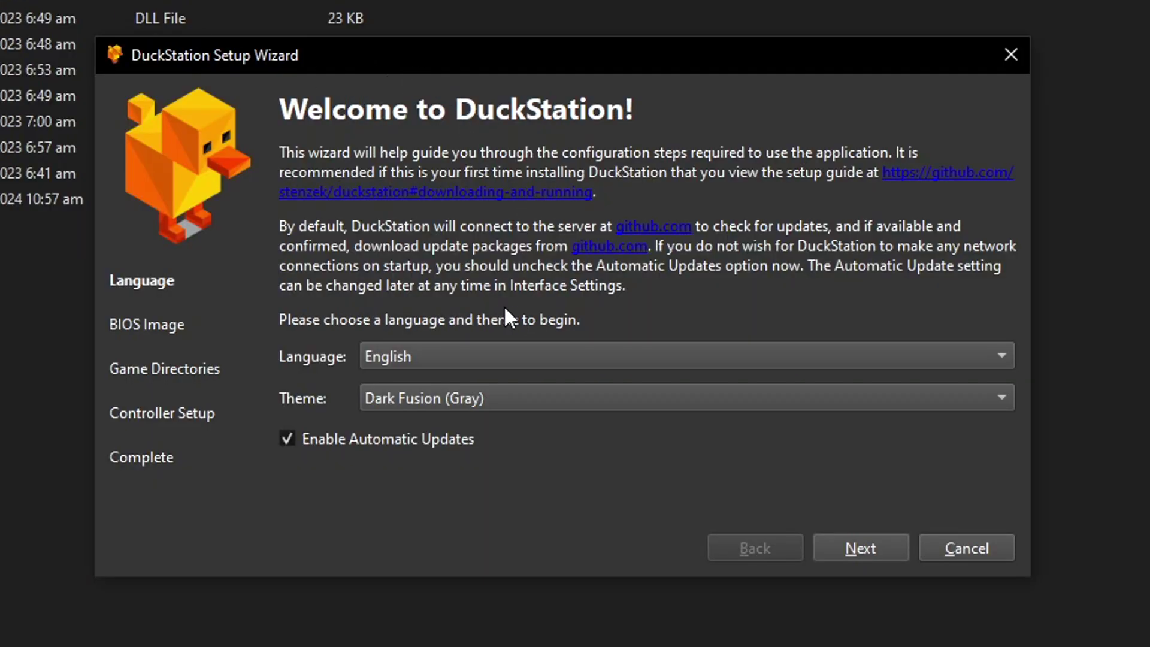
pyautogui.click(424, 367)
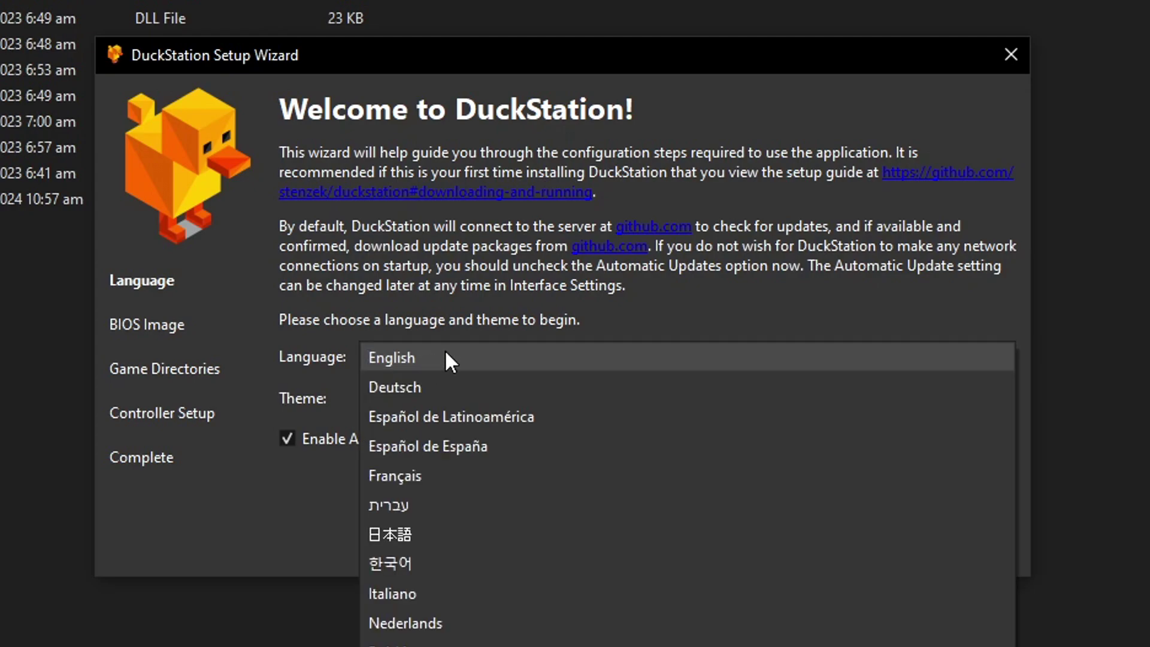
pyautogui.click(445, 354)
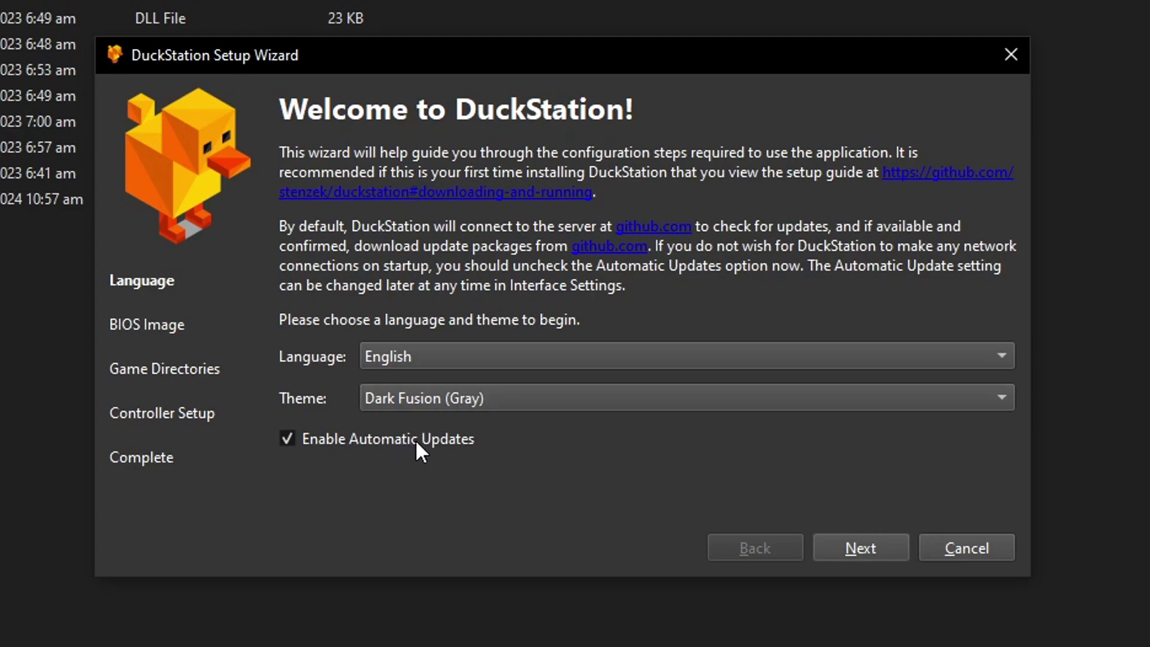
pyautogui.click(865, 550)
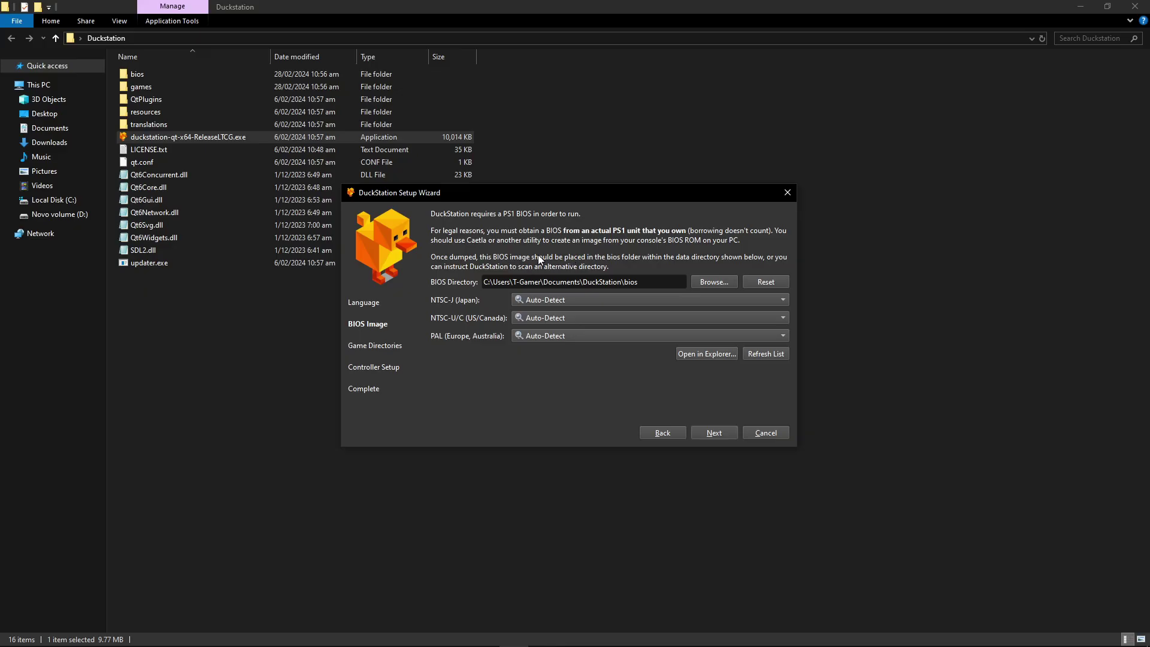
# Switch to File Explorer, paste the BIOS file scph5502.bin into the bios folder, and return to the Duckstation folder.
pyautogui.click(563, 169)
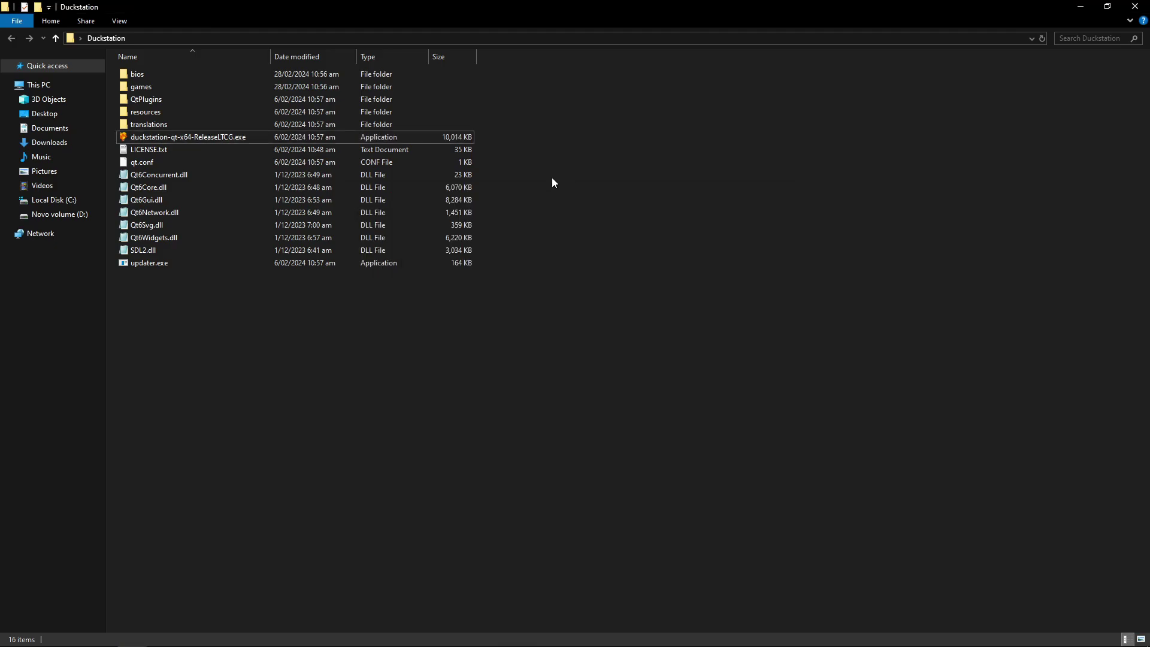
pyautogui.doubleClick(142, 74)
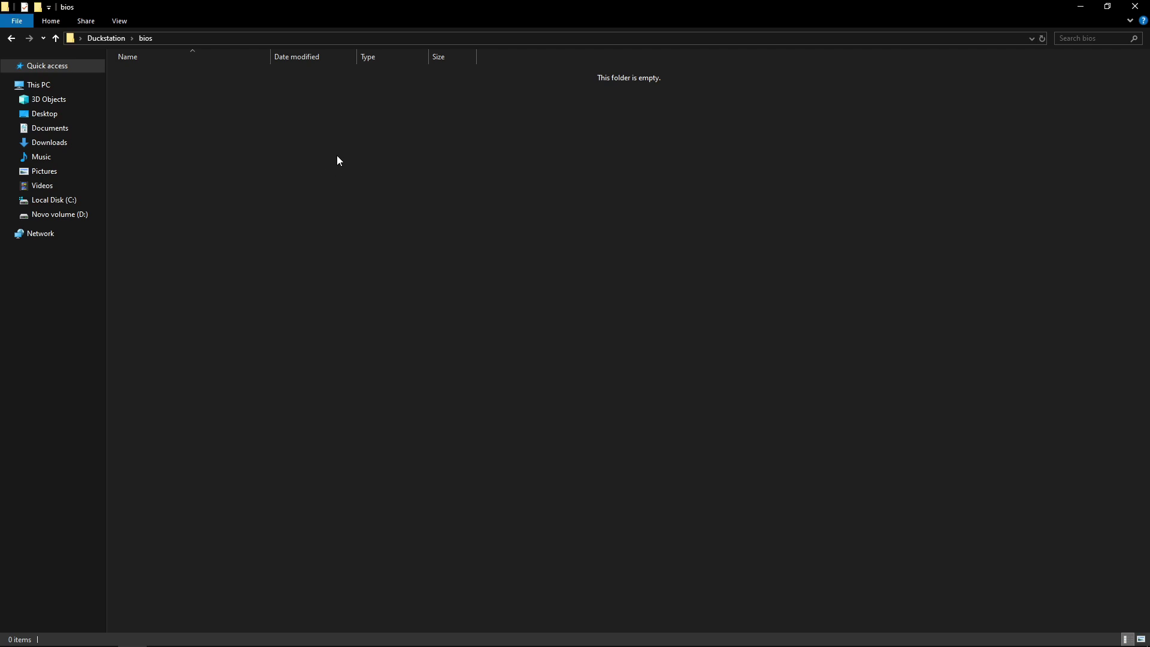
pyautogui.hotkey('ctrl', 'v')
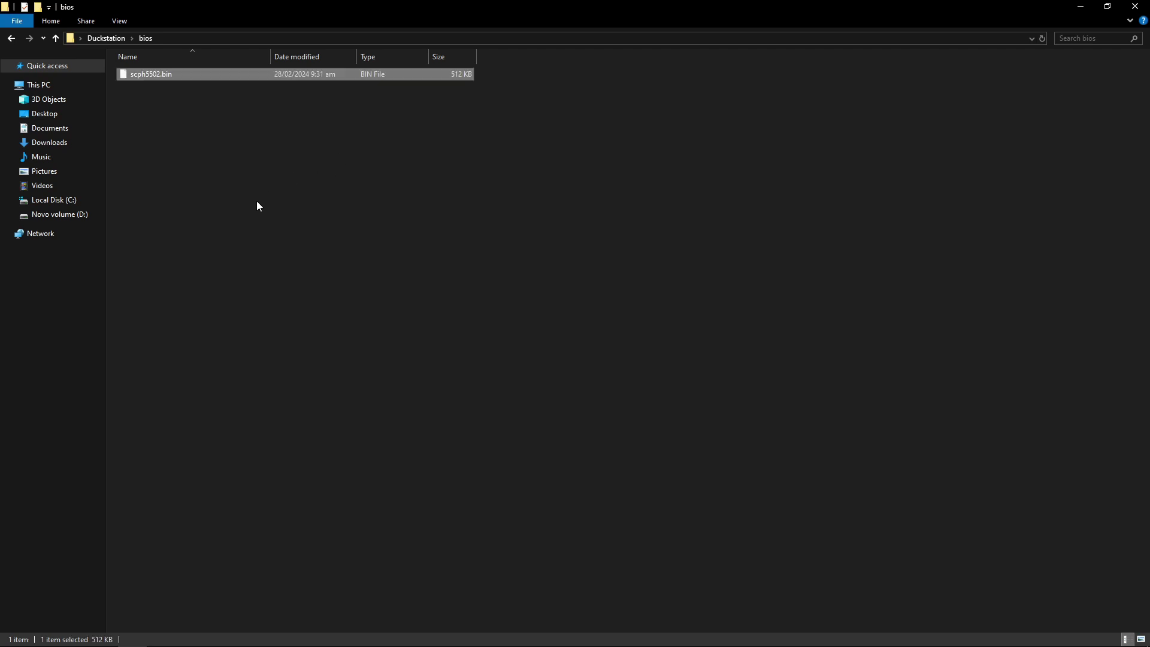
pyautogui.click(106, 37)
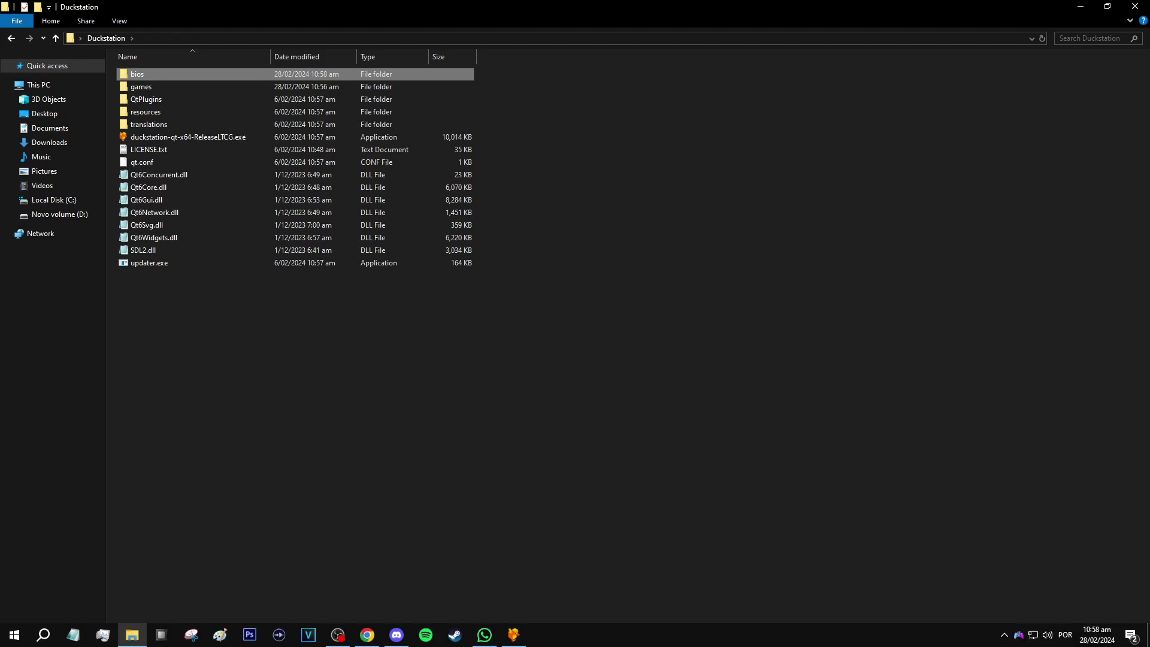
# Return to the DuckStation Setup Wizard, set the BIOS directory to the Duckstation\bios folder on the Desktop, and continue to Game Directories.
pyautogui.click(507, 635)
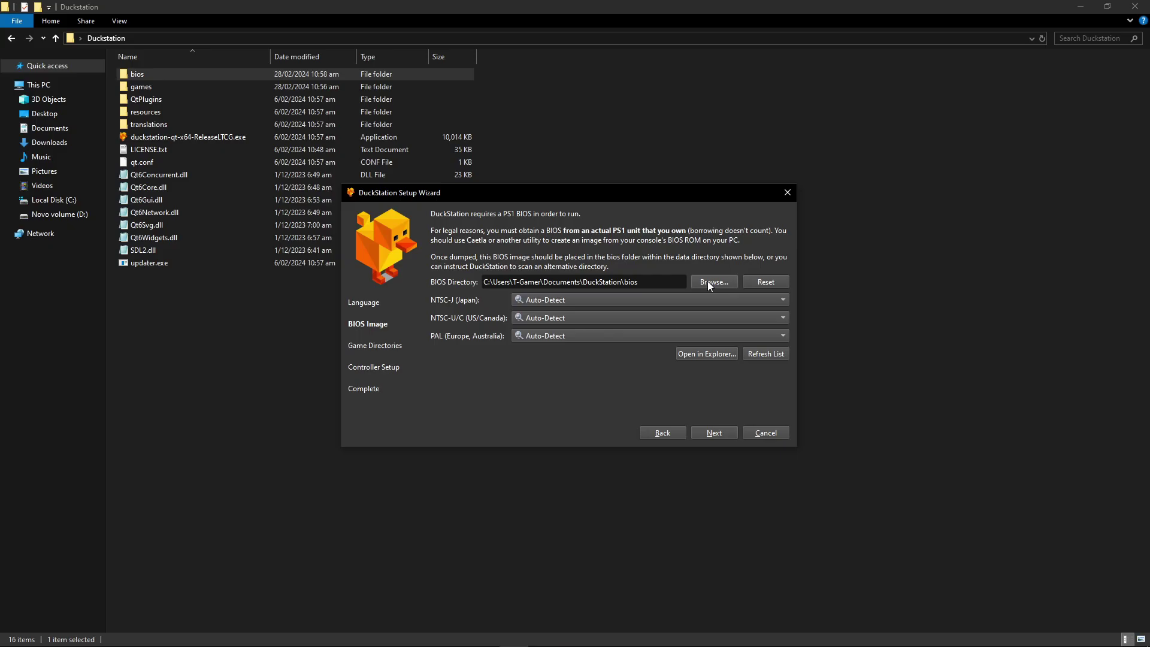
pyautogui.click(707, 284)
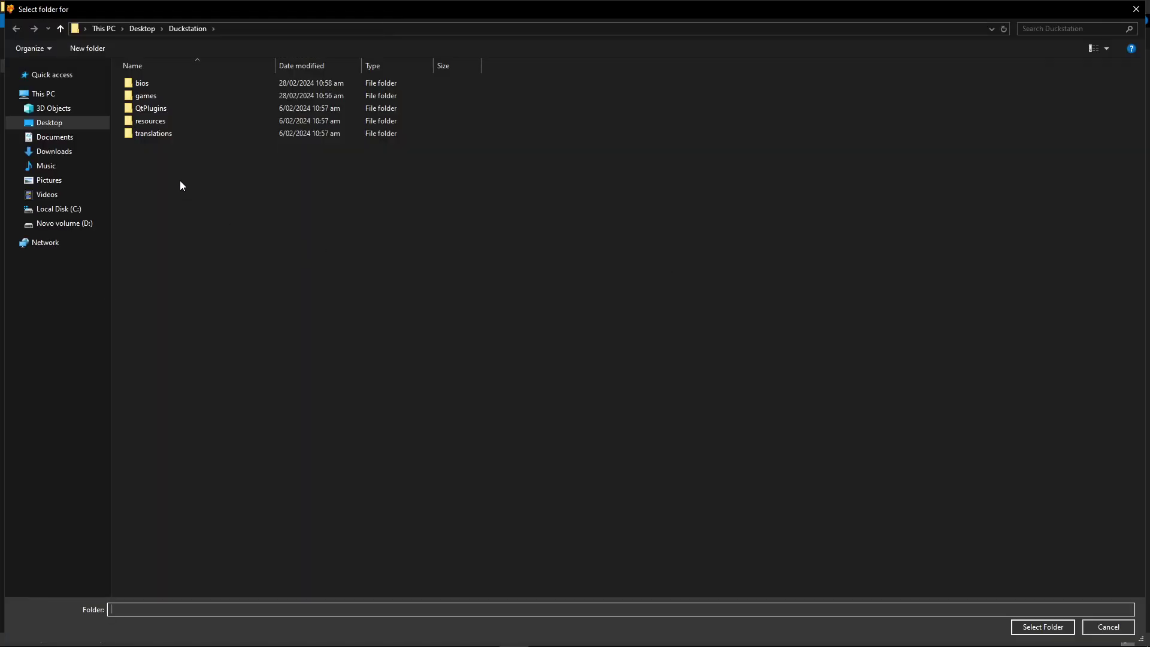
pyautogui.click(156, 84)
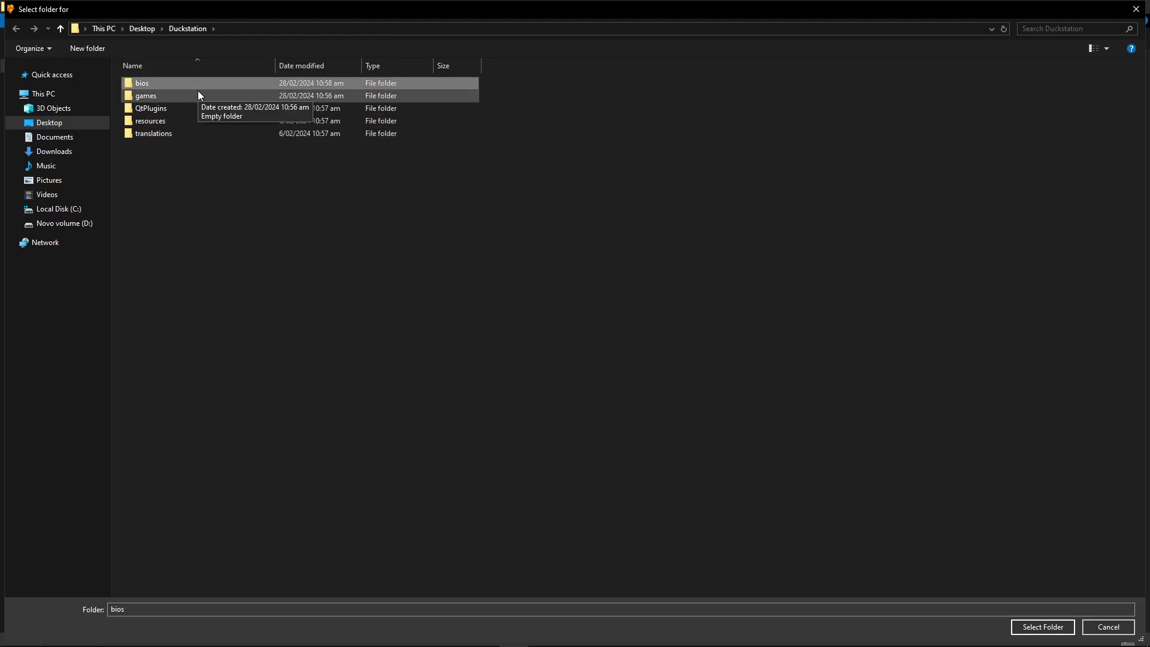
pyautogui.click(1024, 626)
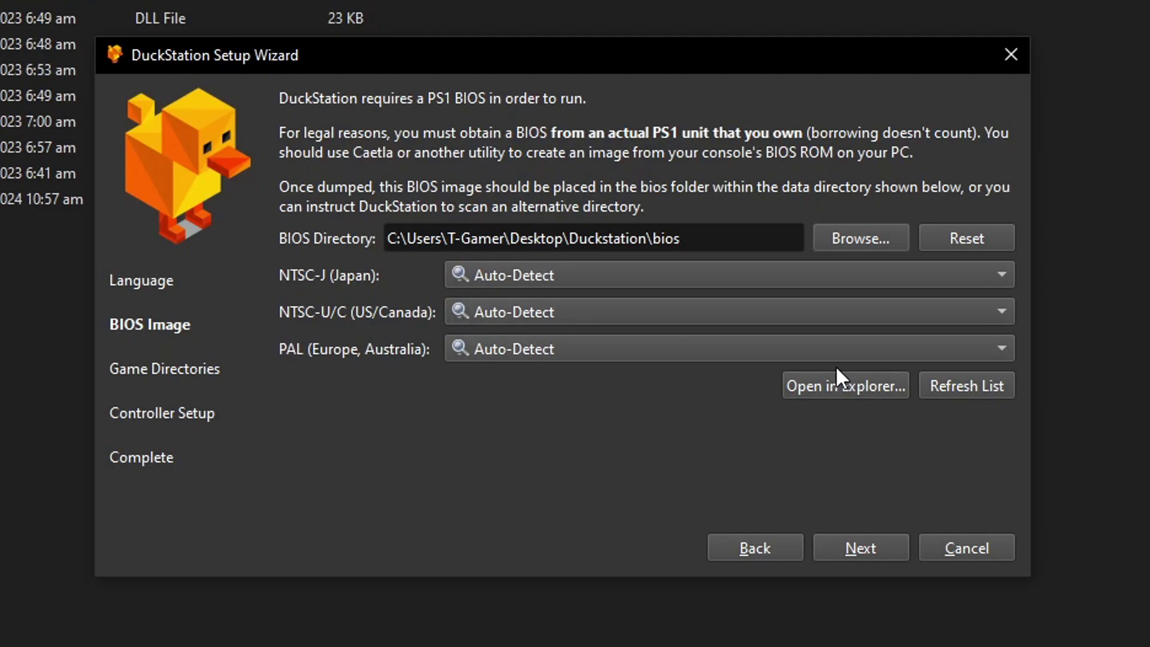
pyautogui.click(859, 548)
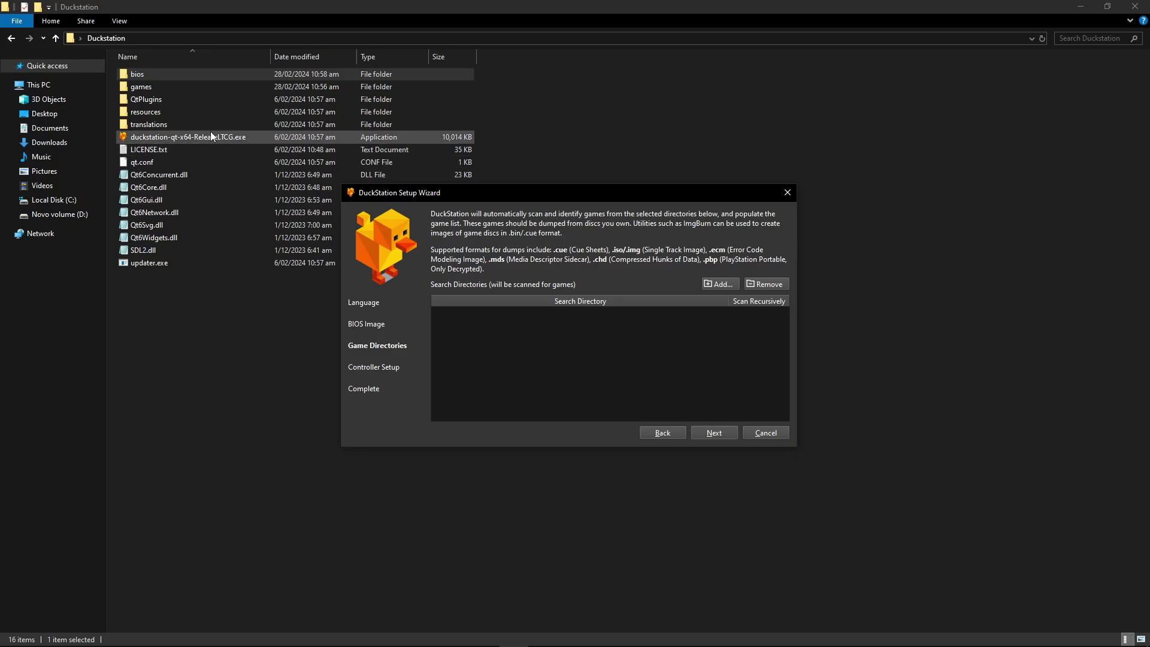
# Add the Duckstation\games folder as a recursively scanned search directory and continue to Controller Setup.
pyautogui.click(146, 89)
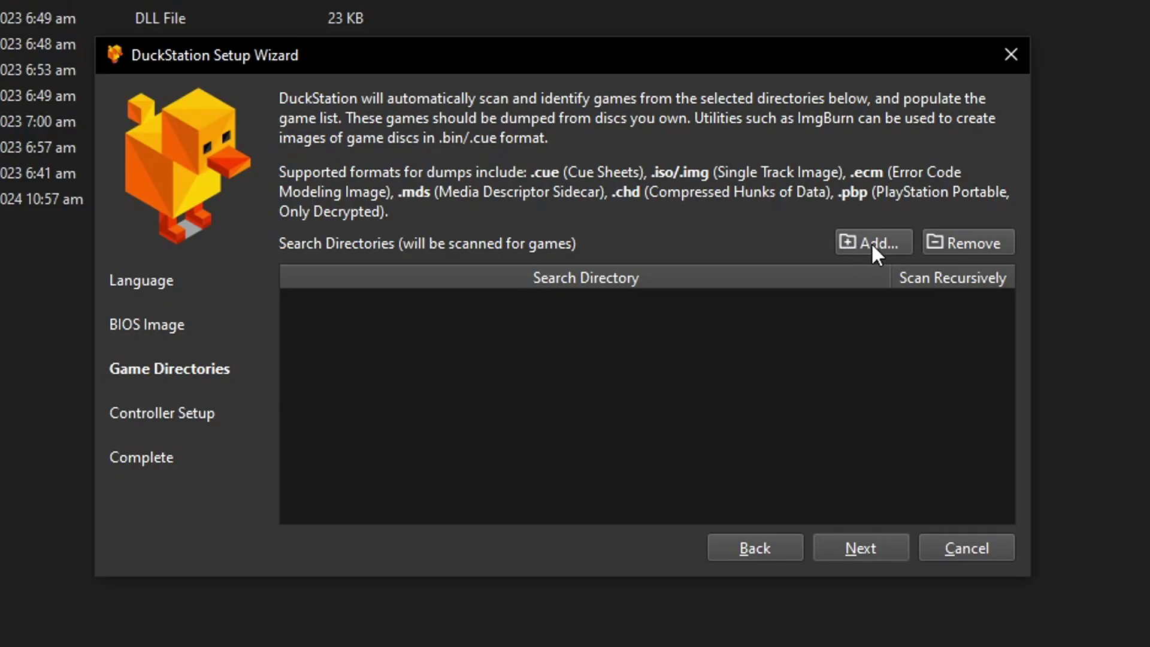
pyautogui.click(869, 242)
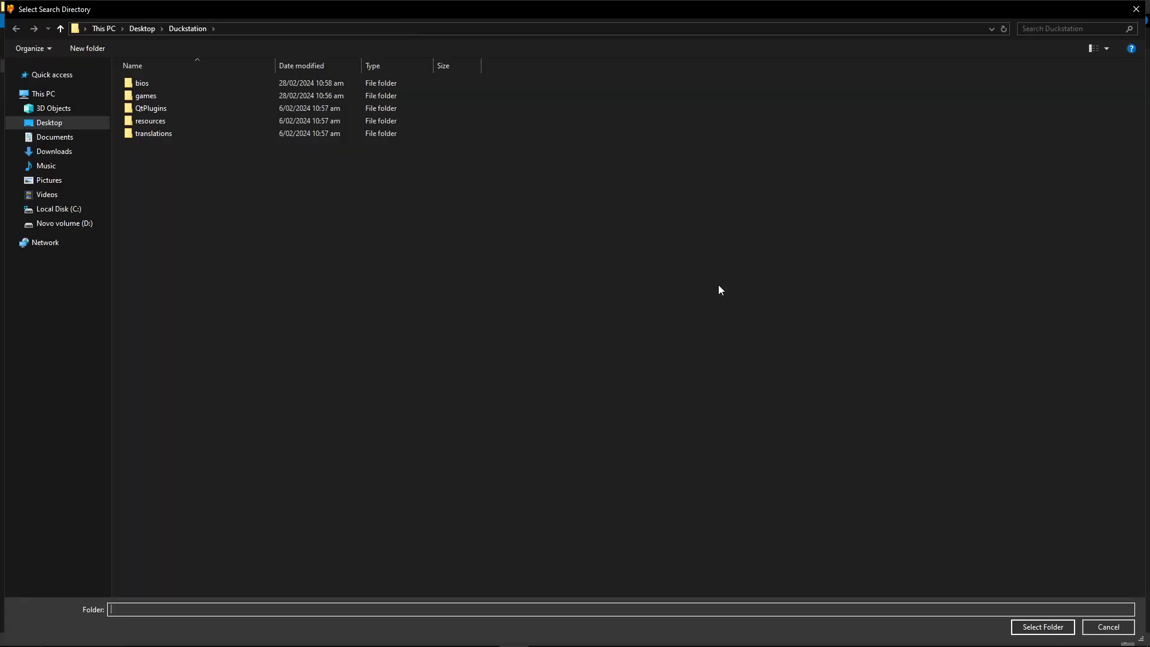
pyautogui.click(150, 99)
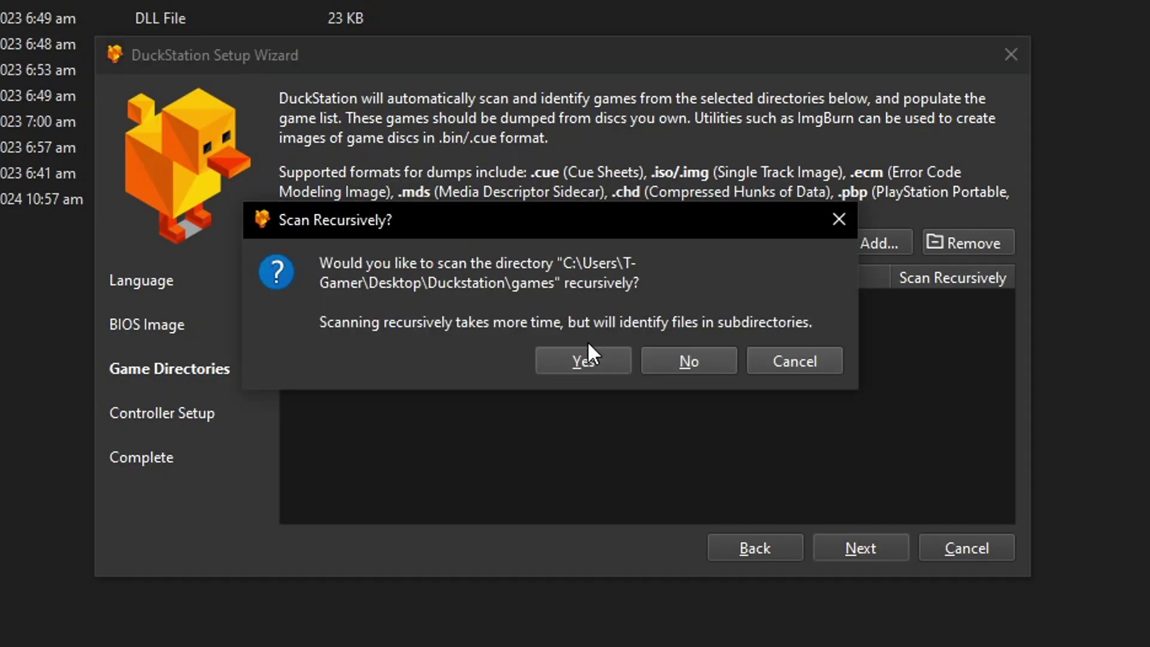
pyautogui.click(583, 362)
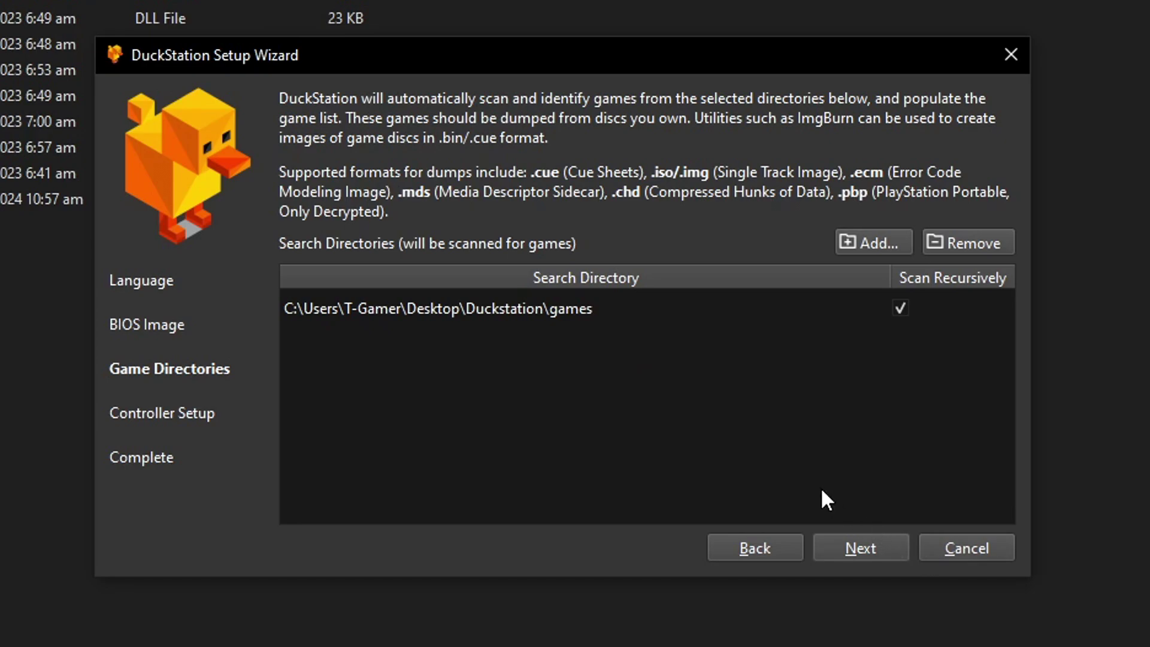
pyautogui.click(859, 550)
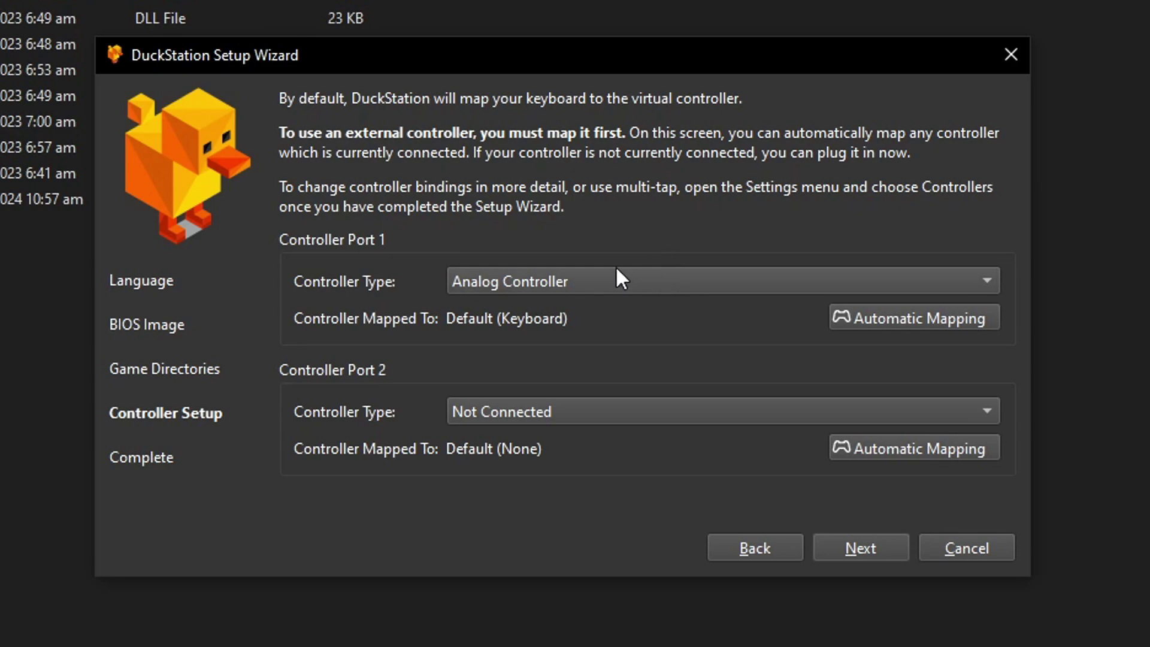
# Map Controller Port 1 automatically to SDL-0 (Xbox 360 Controller), then finish the setup wizard and maximize the main DuckStation window.
pyautogui.click(882, 315)
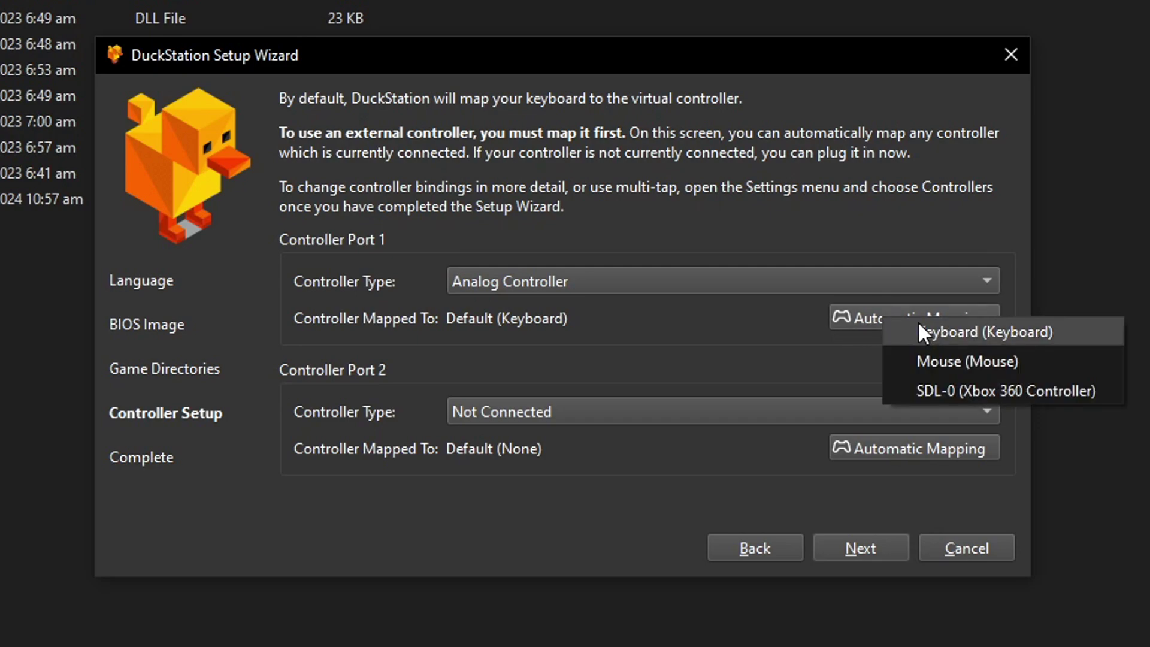
pyautogui.click(923, 390)
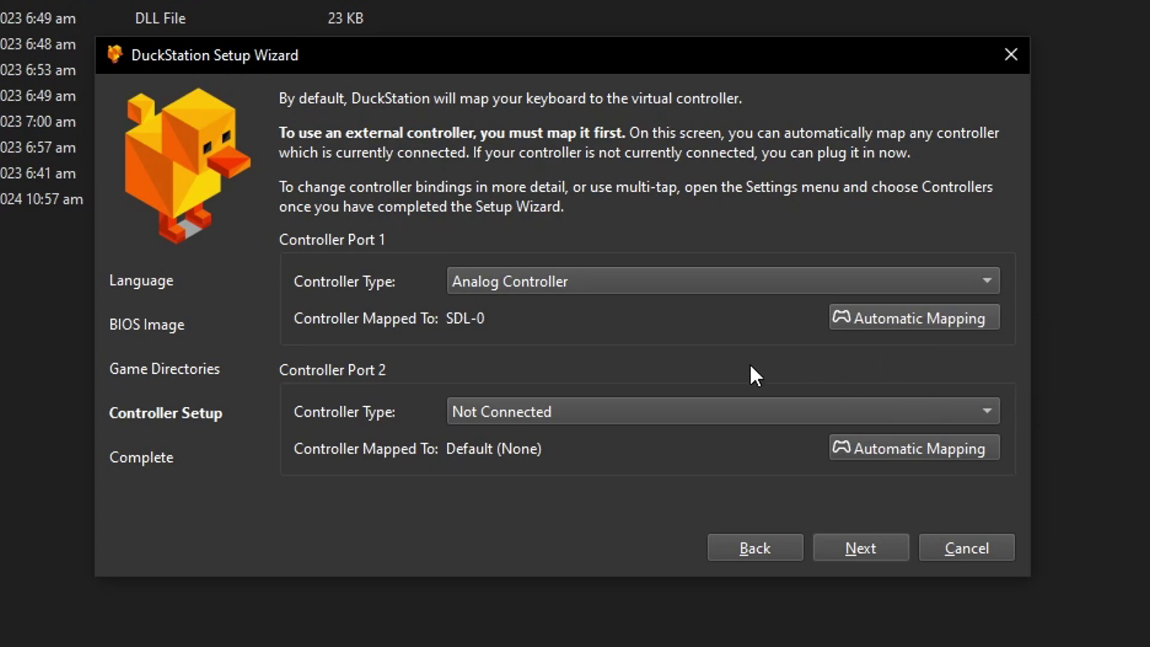
pyautogui.click(860, 551)
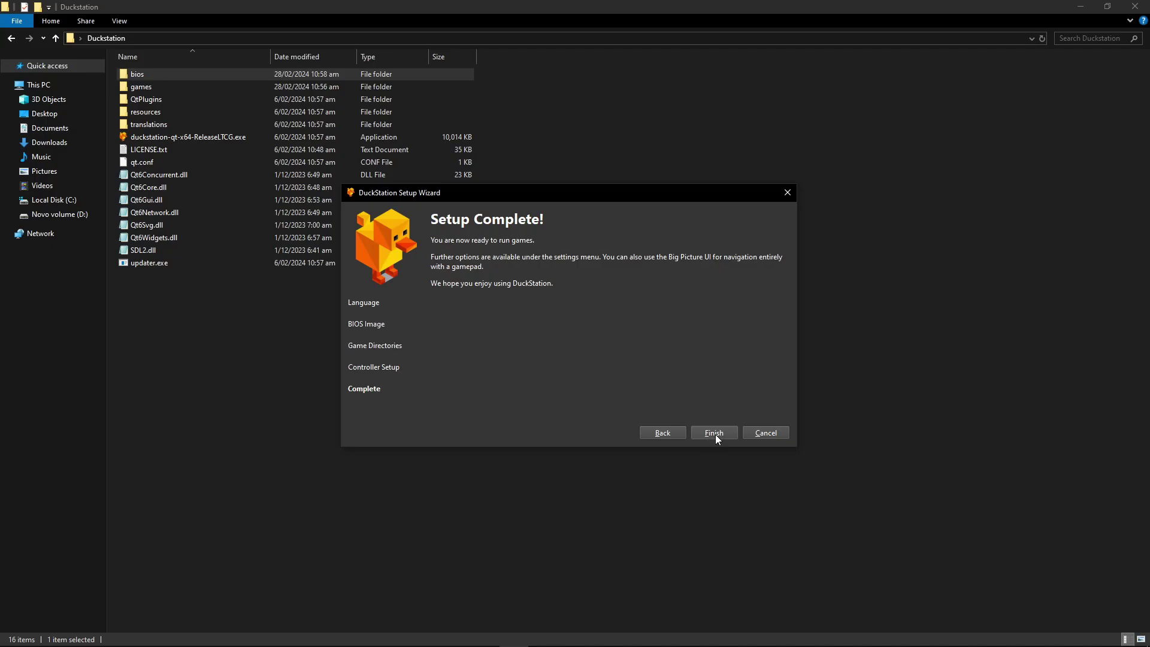
pyautogui.click(860, 548)
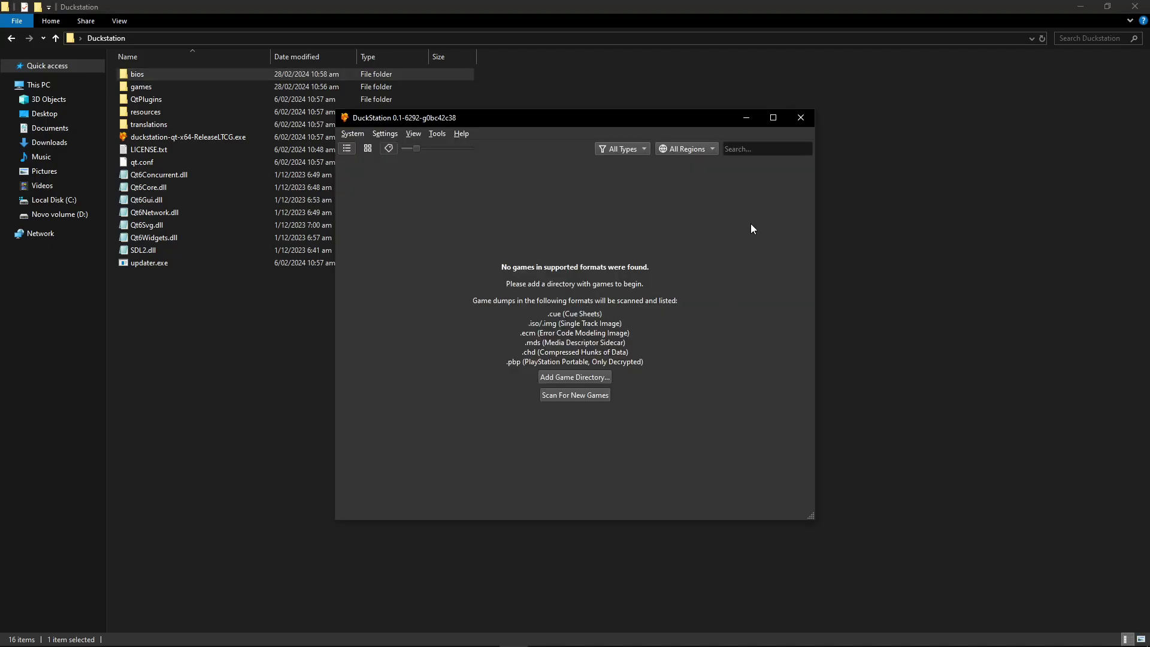
pyautogui.click(773, 119)
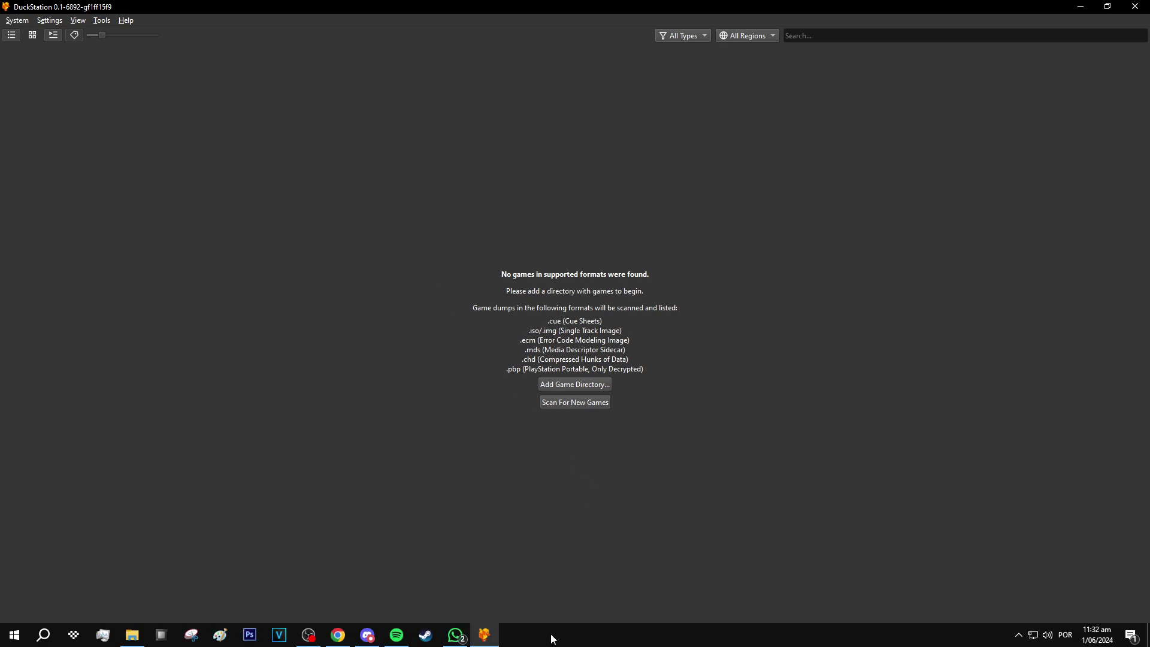
# Switch to the CTR Online Files folder and extract OnlineCTR_May26_2024_1104xx.zip directly into it with 7-Zip.
pyautogui.click(377, 636)
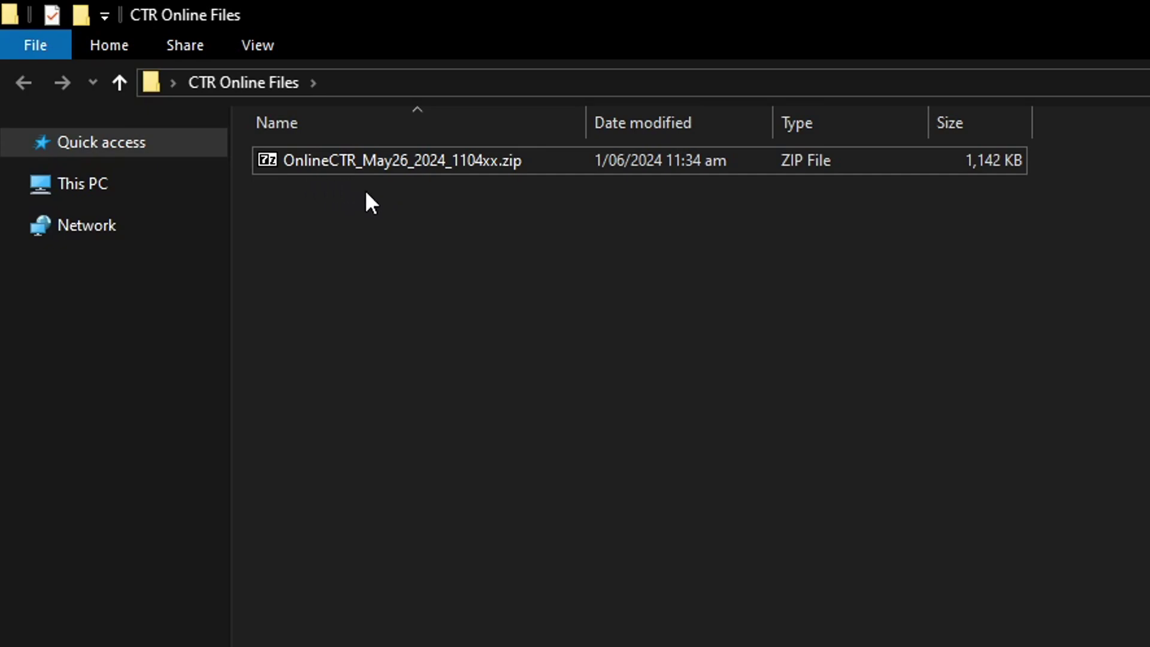
pyautogui.click(427, 168)
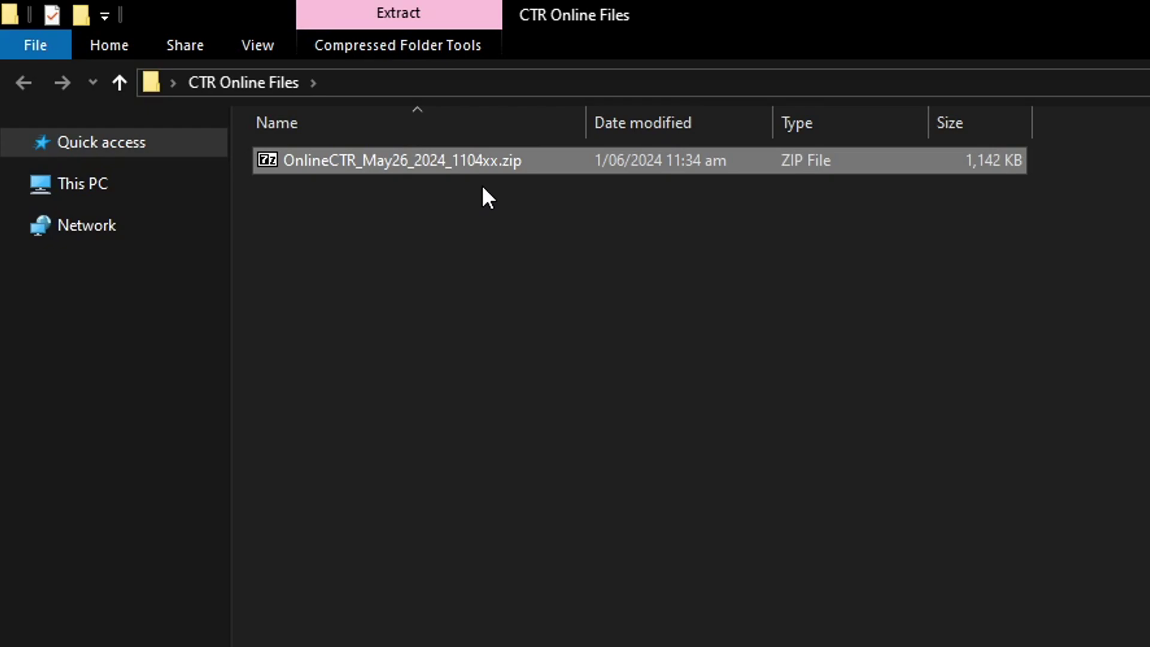
pyautogui.click(452, 201)
pyautogui.click(397, 170)
pyautogui.rightClick(397, 161)
pyautogui.moveTo(477, 213)
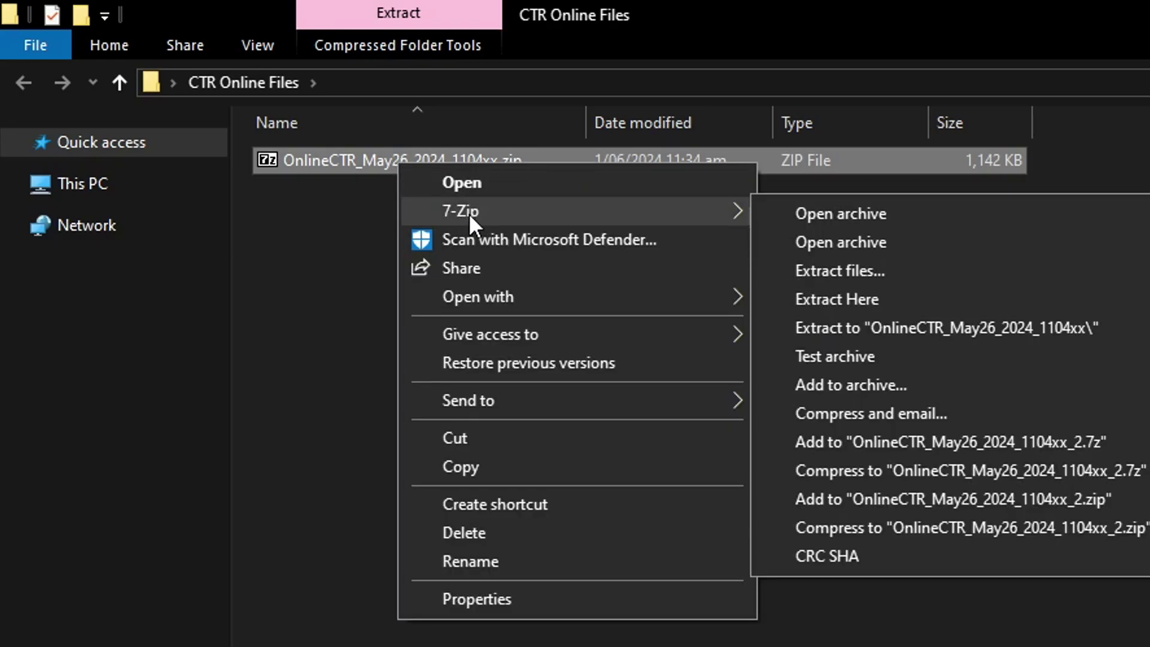
pyautogui.click(817, 297)
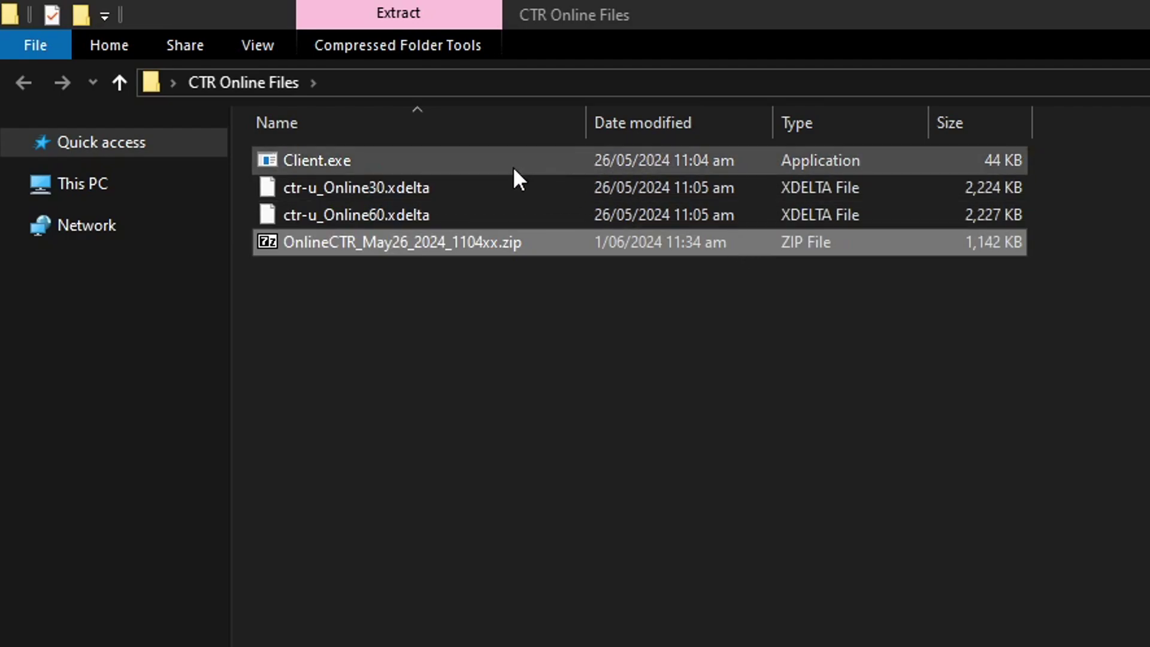
# Examine Client.exe, the ctr-u_Online30 and ctr-u_Online60 xdelta patches, and the CTR - Crash Team Racing (USA).bin game image in the folder.
pyautogui.click(460, 171)
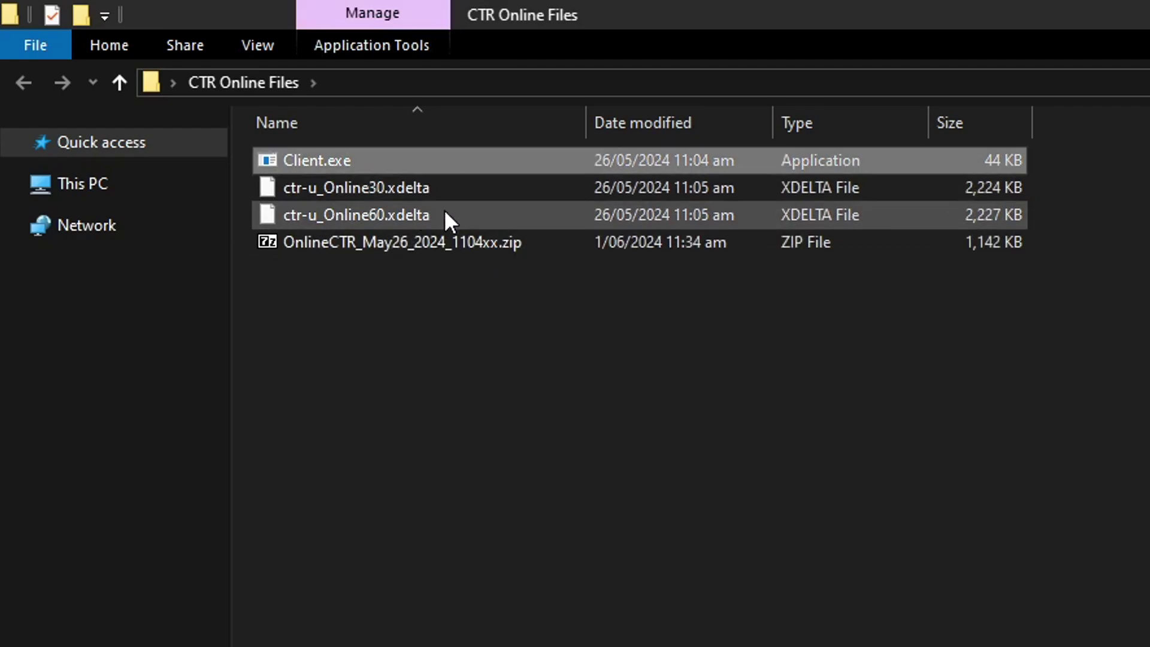
pyautogui.click(449, 218)
pyautogui.keyDown('shift'); pyautogui.click(474, 191); pyautogui.keyUp('shift')
pyautogui.click(375, 216)
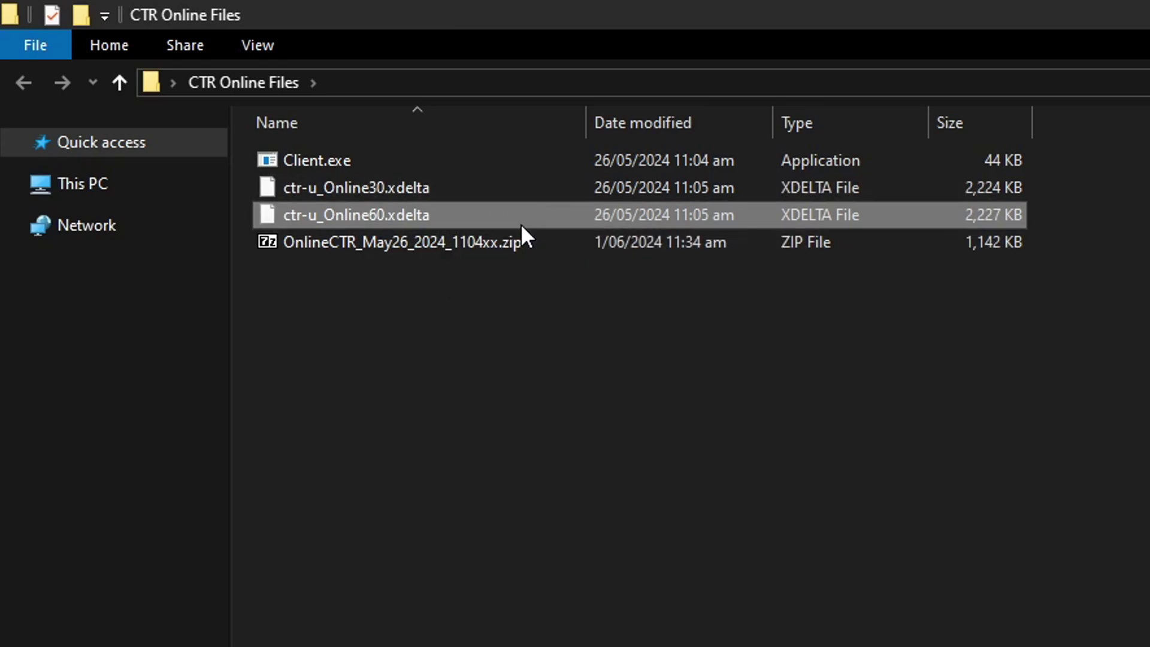
pyautogui.click(550, 193)
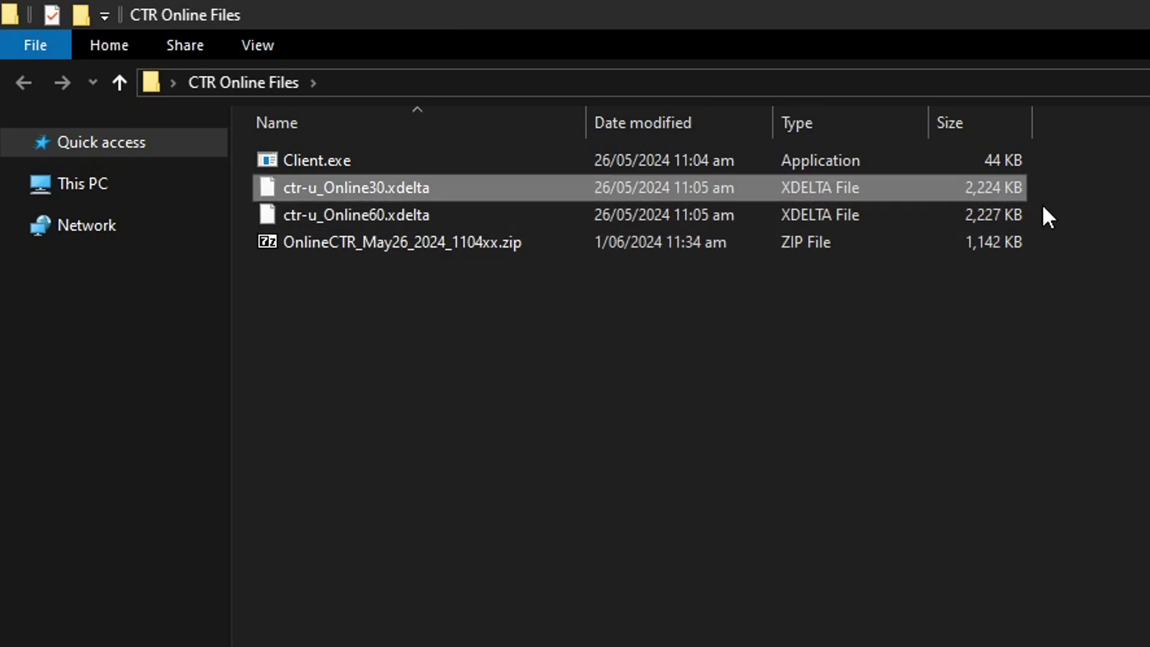
pyautogui.click(1084, 204)
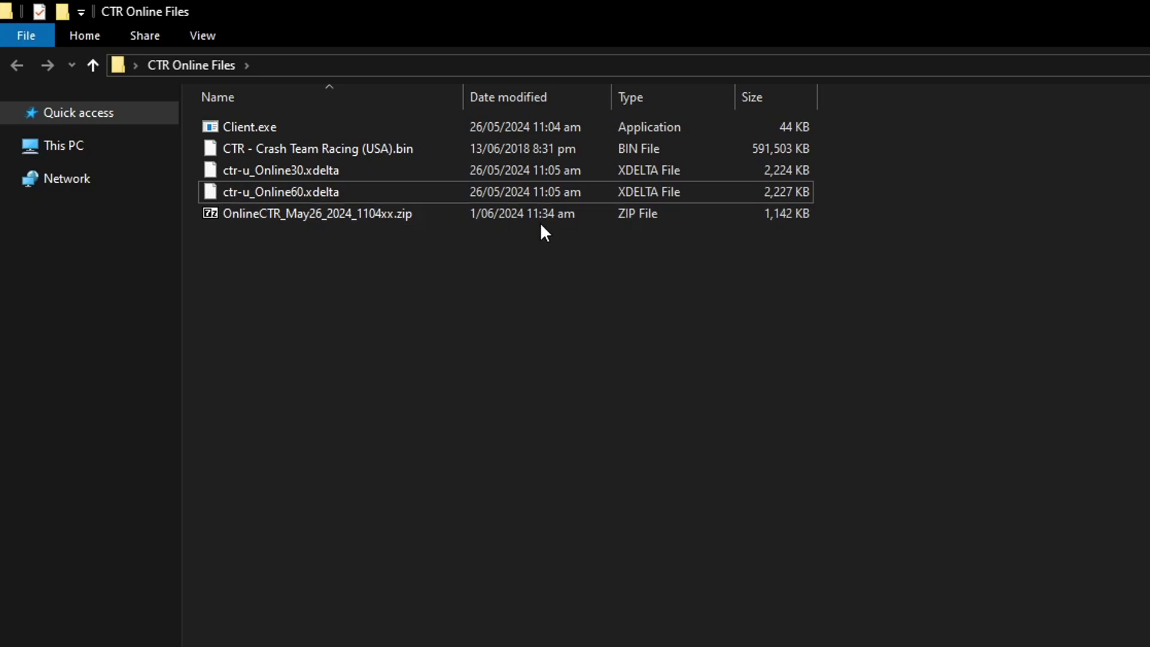
pyautogui.click(322, 153)
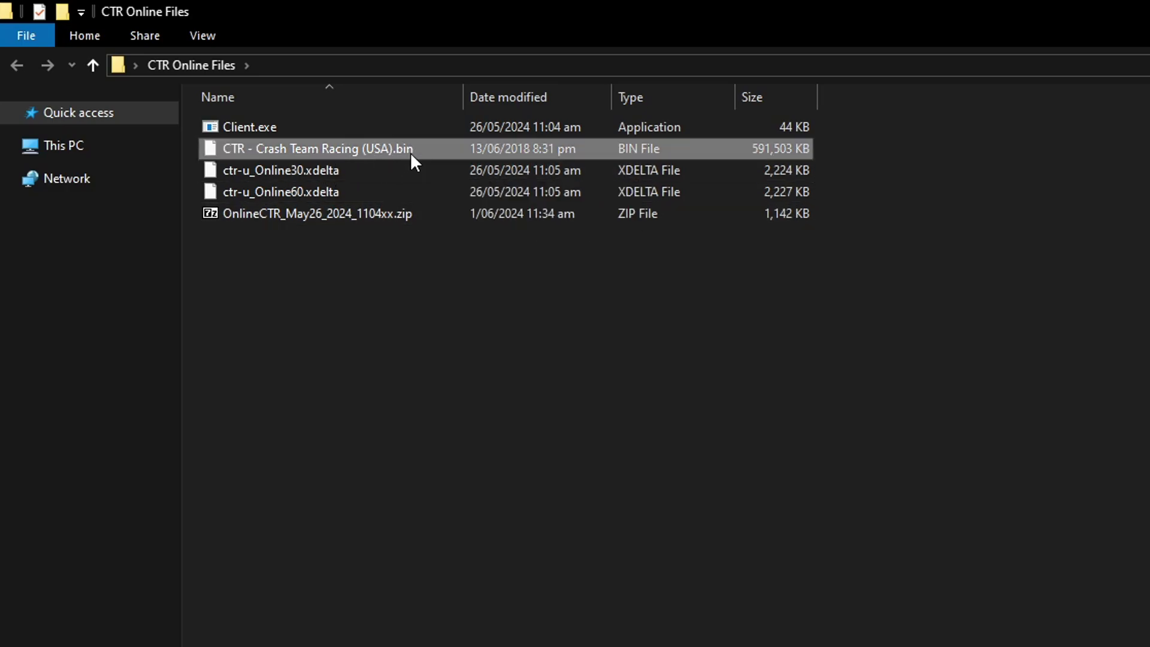
pyautogui.click(506, 378)
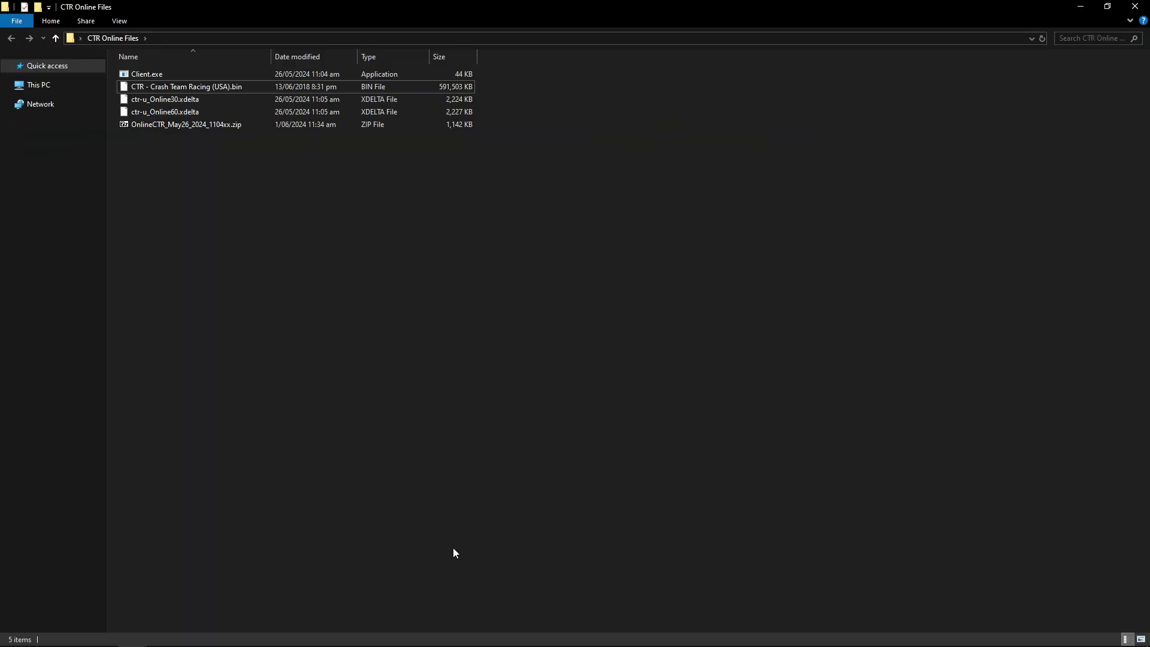
# Switch to Chrome and load CTR - Crash Team Racing (USA).bin as the NTSC CTR BIN in the OnlineCTR XDELTA Web Patcher.
pyautogui.moveTo(427, 645)
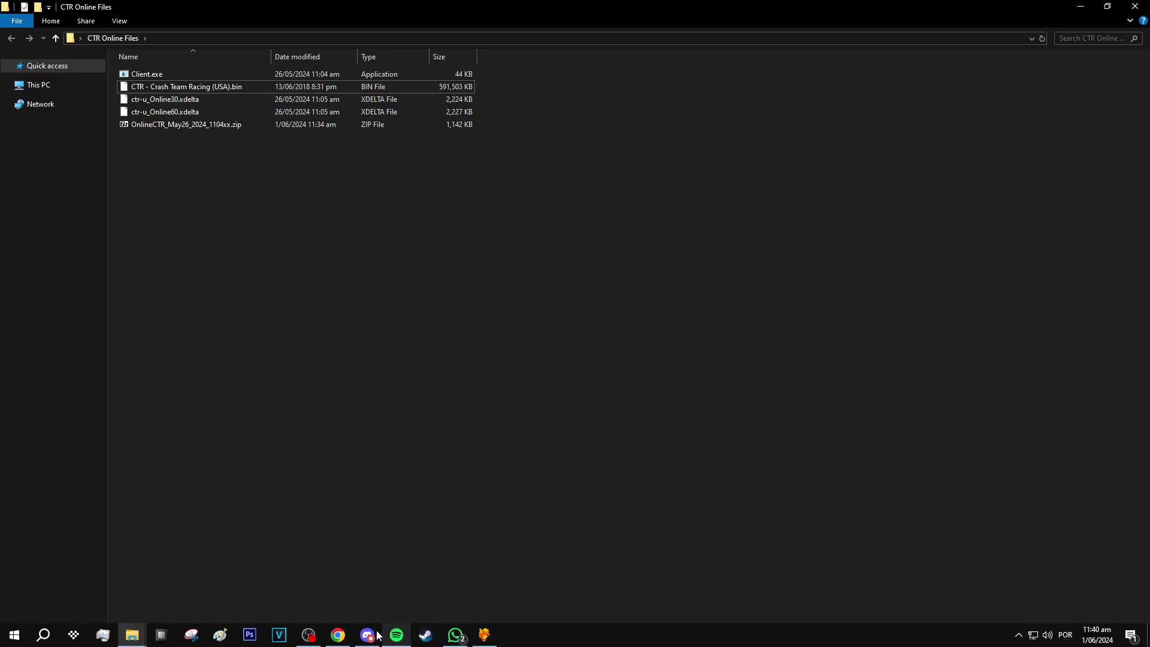
pyautogui.click(343, 643)
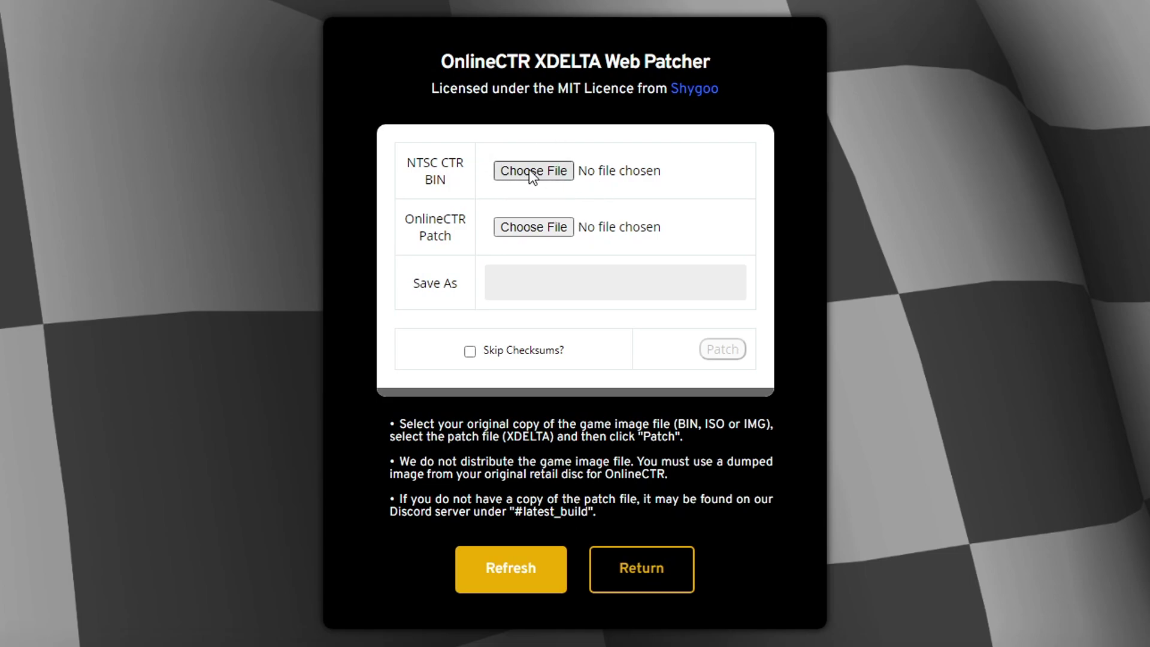
pyautogui.click(562, 174)
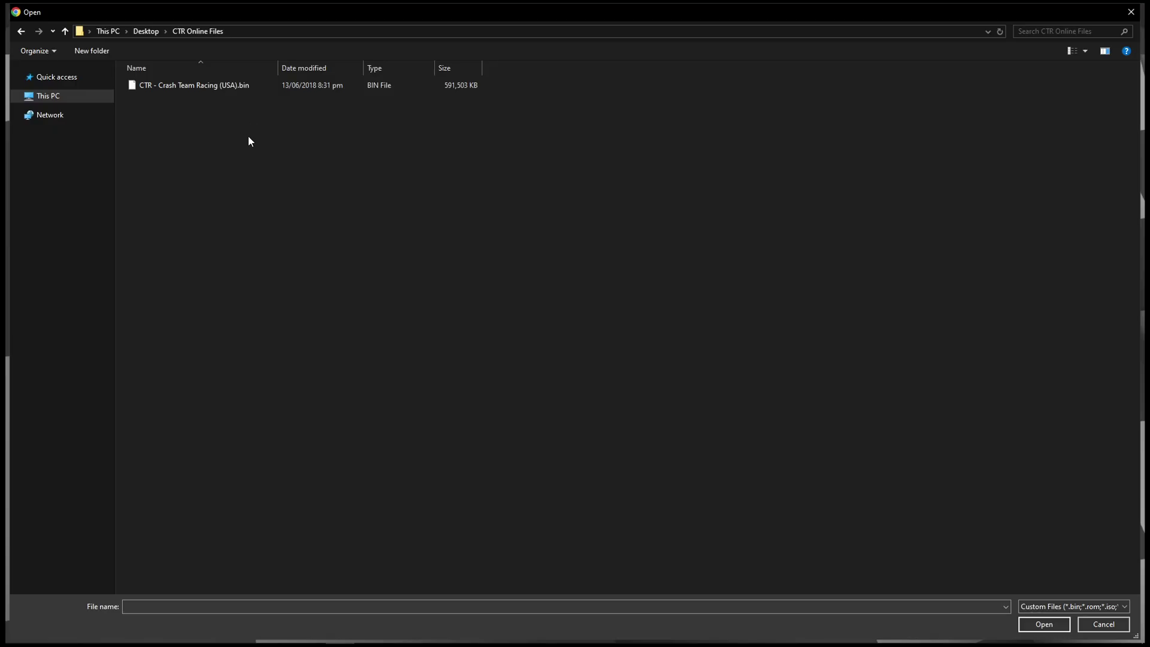
pyautogui.click(168, 87)
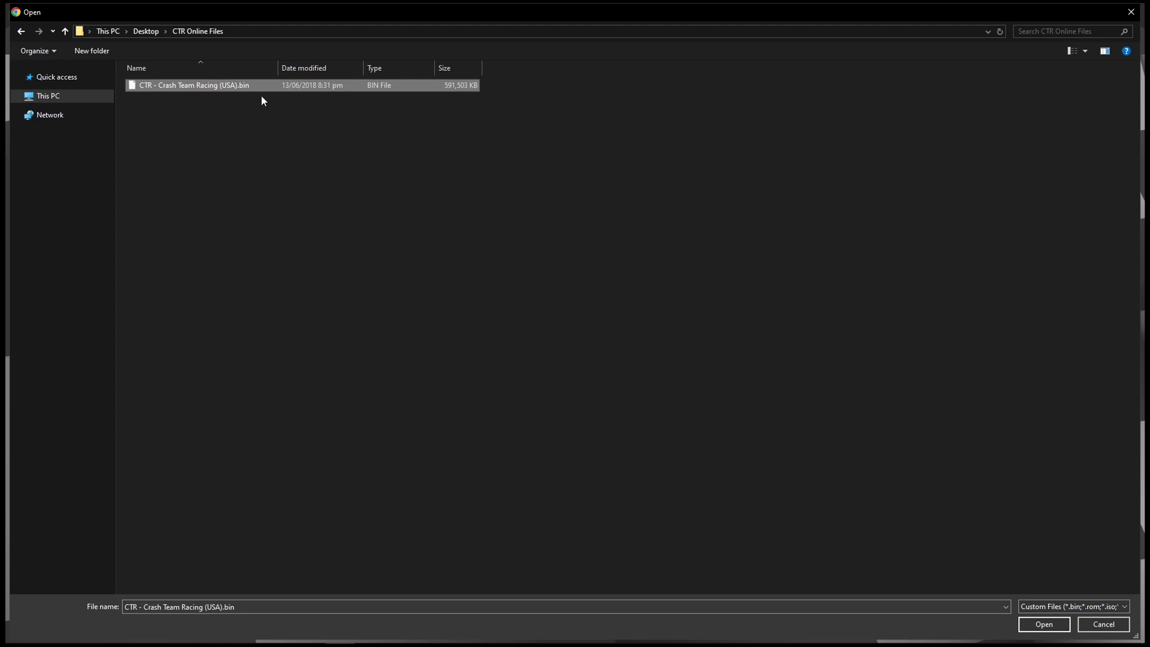
pyautogui.doubleClick(207, 88)
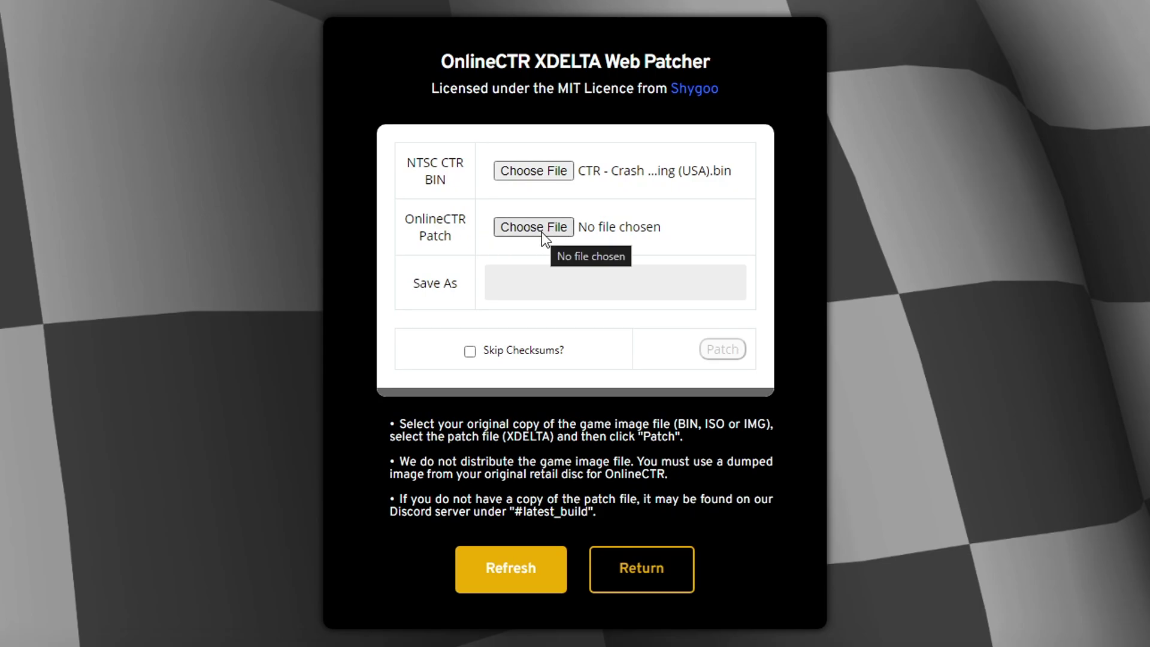
# Load ctr-u_Online60.xdelta from the CTR Online Files folder as the OnlineCTR Patch.
pyautogui.click(542, 232)
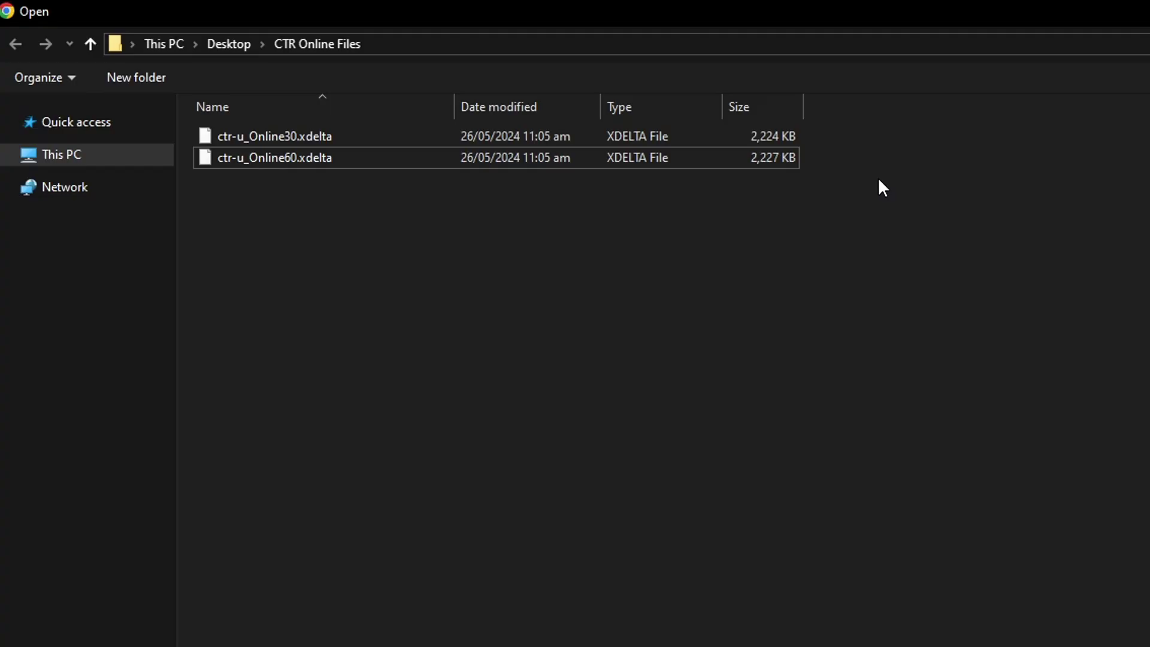
pyautogui.click(317, 137)
pyautogui.click(317, 160)
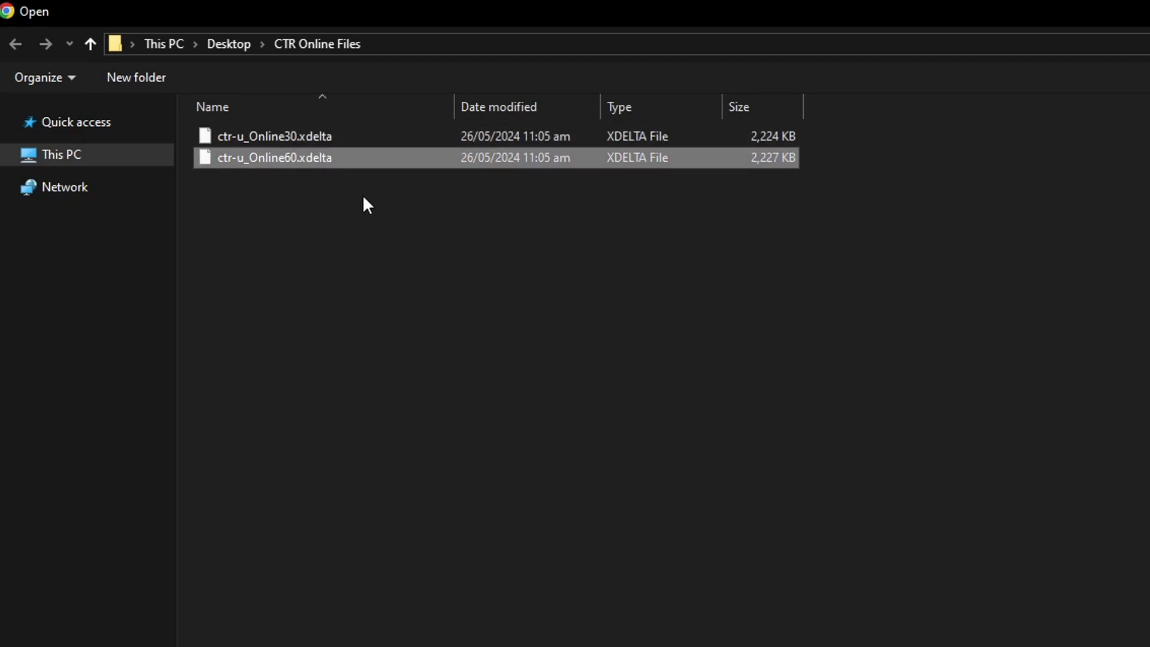
pyautogui.click(371, 199)
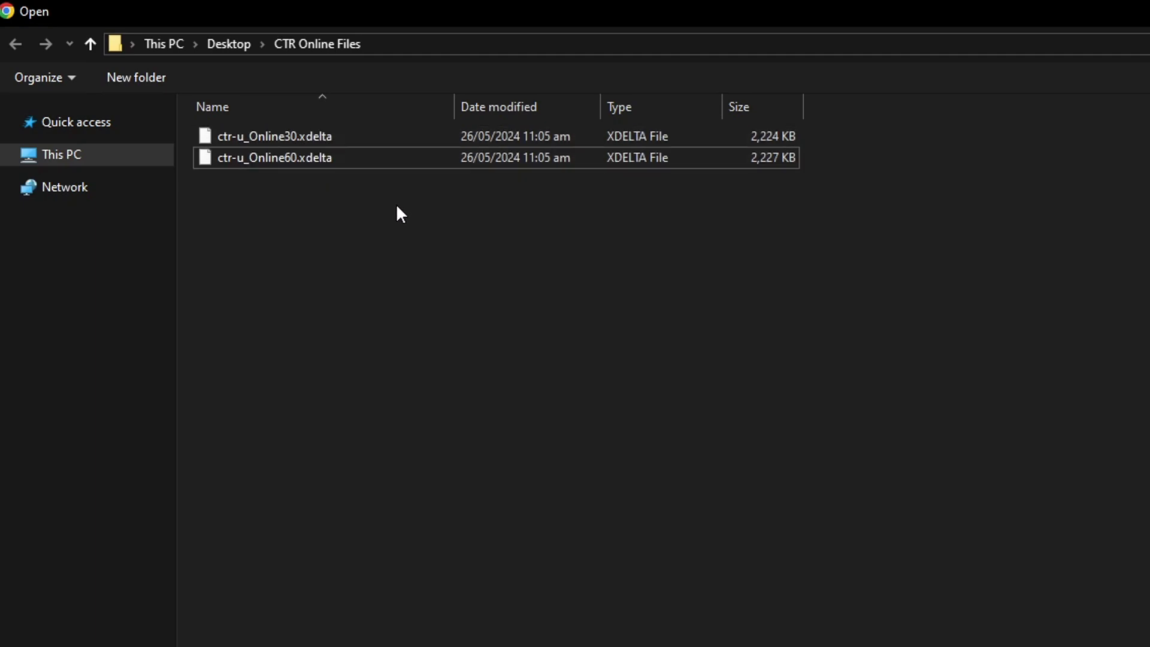
pyautogui.click(319, 162)
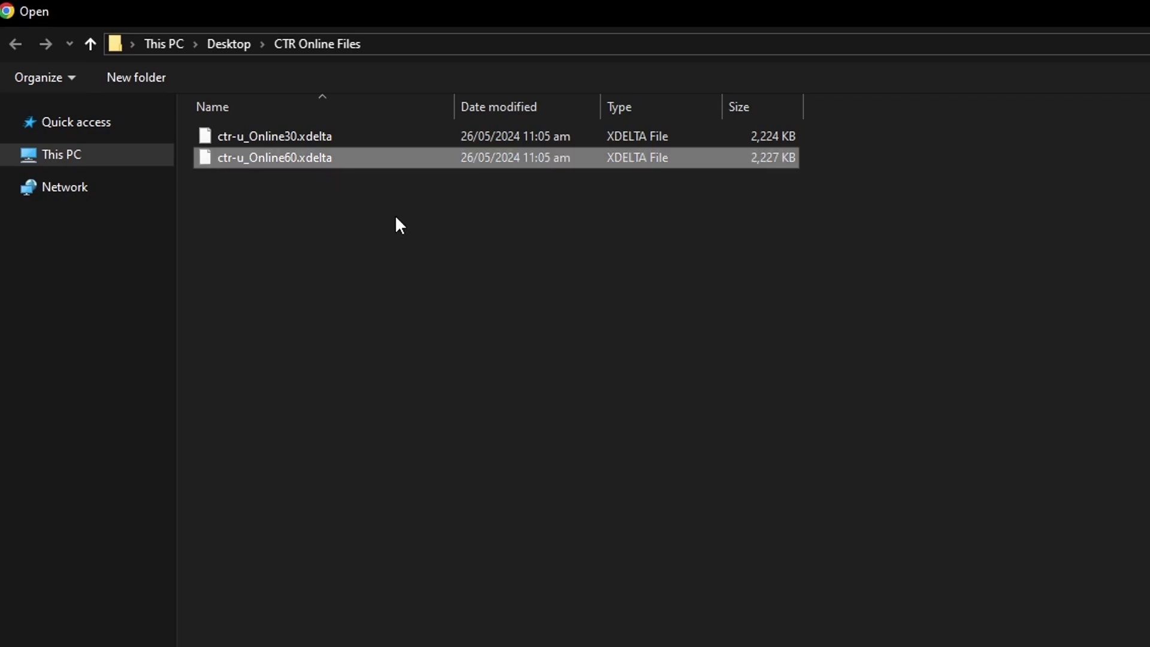
pyautogui.click(375, 218)
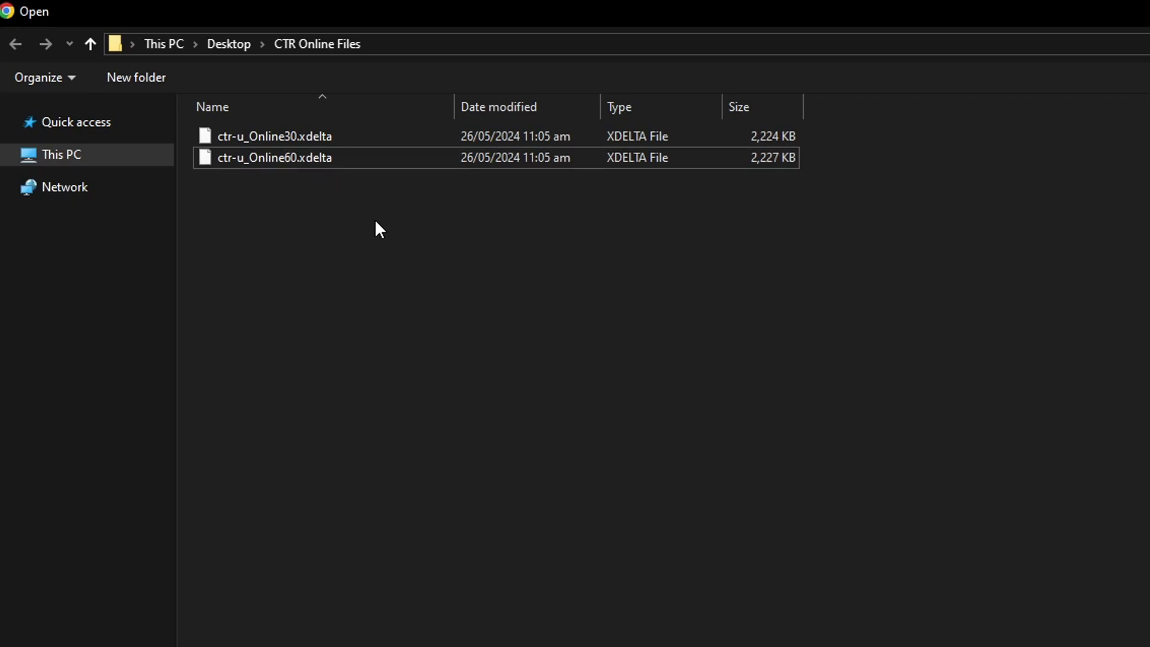
pyautogui.click(268, 163)
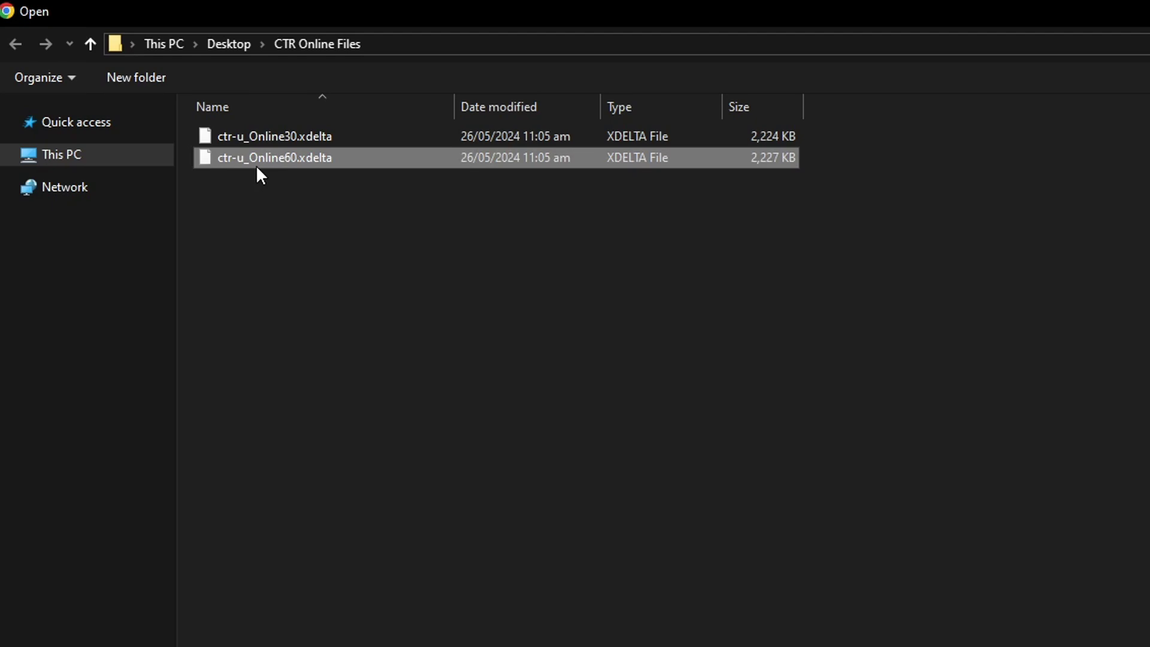
pyautogui.click(339, 174)
pyautogui.click(325, 159)
pyautogui.doubleClick(325, 161)
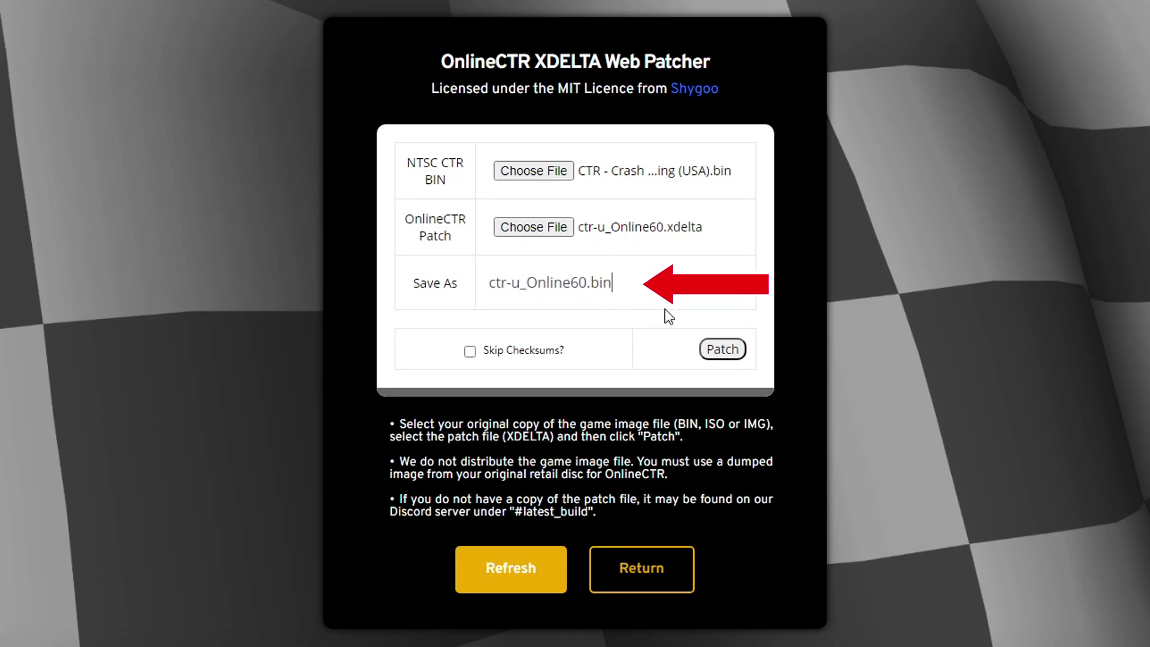
# Patch the game image and save it as ctr-u_Online60.bin in the CTR Online Files folder on the Desktop.
pyautogui.click(636, 288)
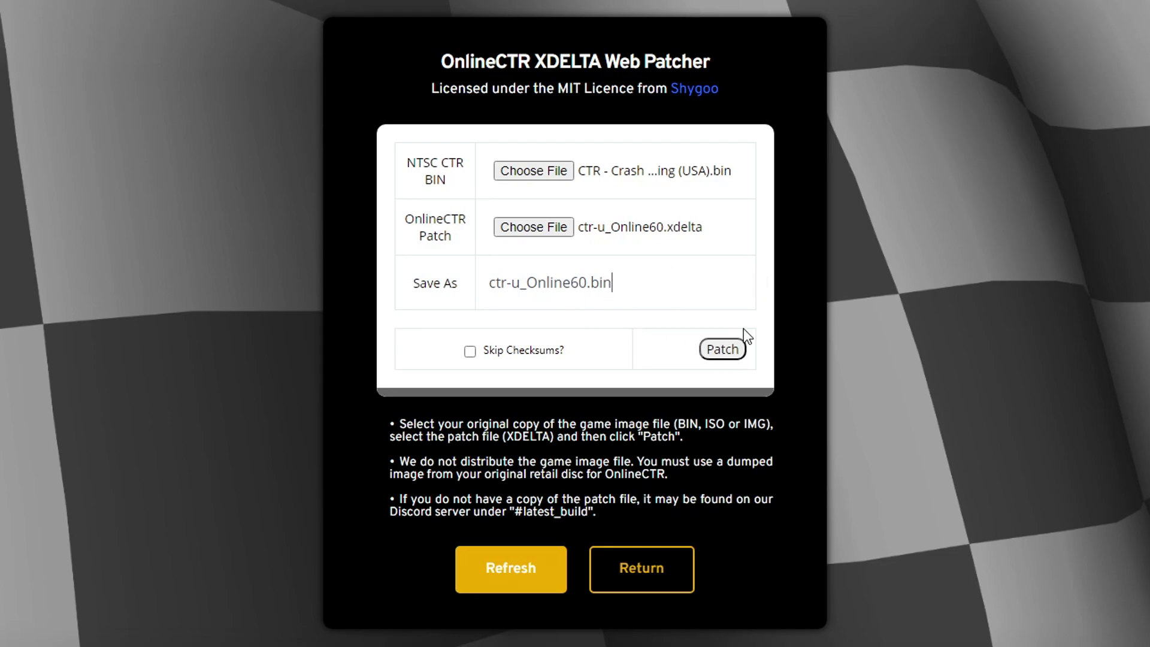
pyautogui.click(723, 353)
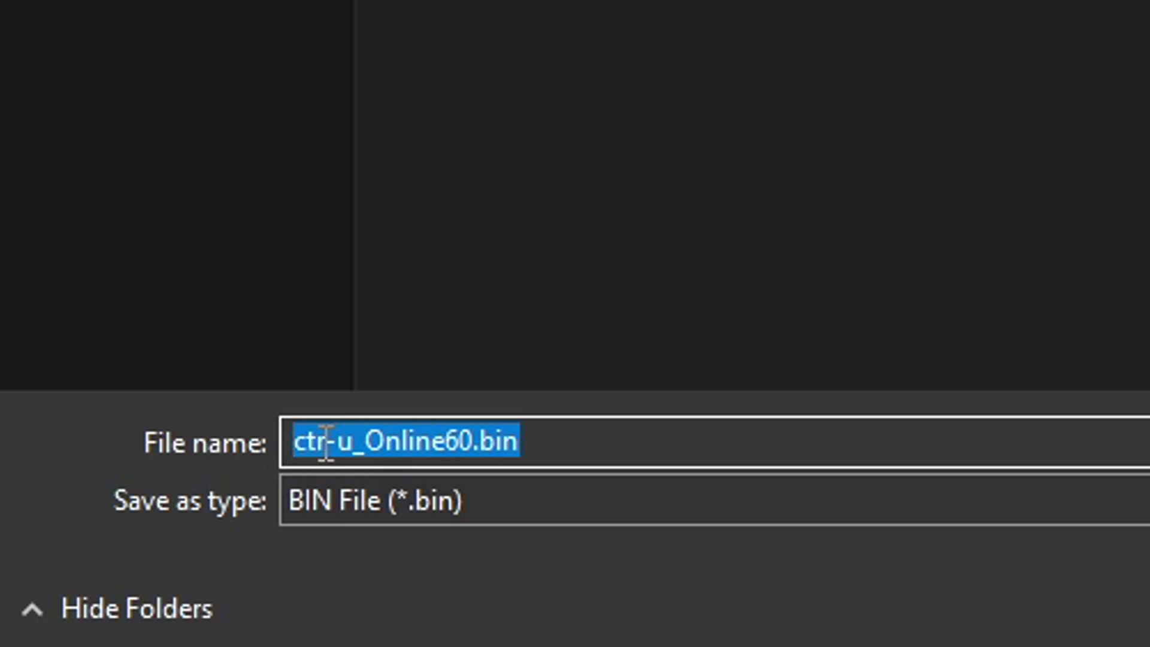
pyautogui.click(329, 442)
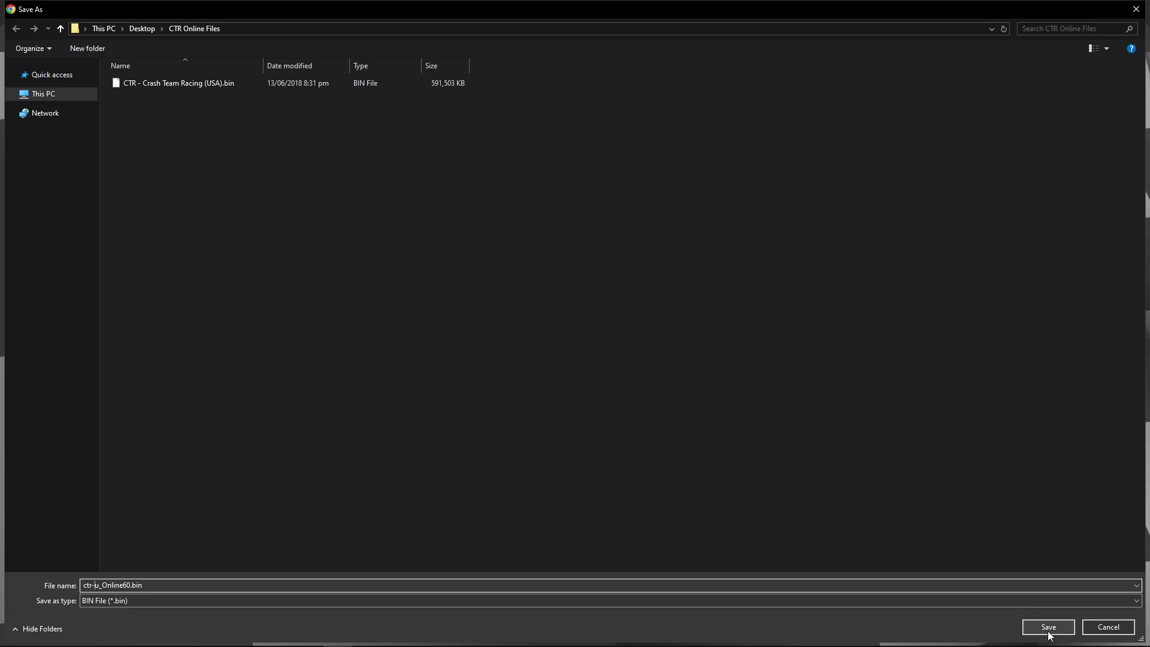
pyautogui.click(1048, 627)
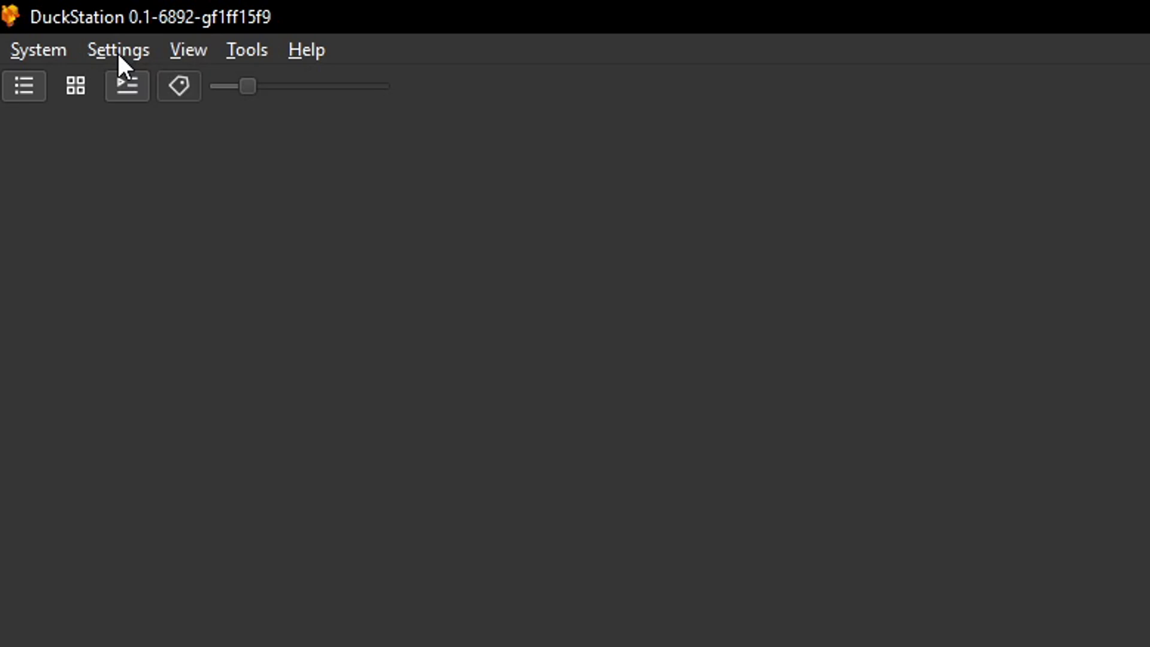
# In DuckStation's Console settings, set the CPU execution mode to New Recompiler (Experimental).
pyautogui.click(116, 51)
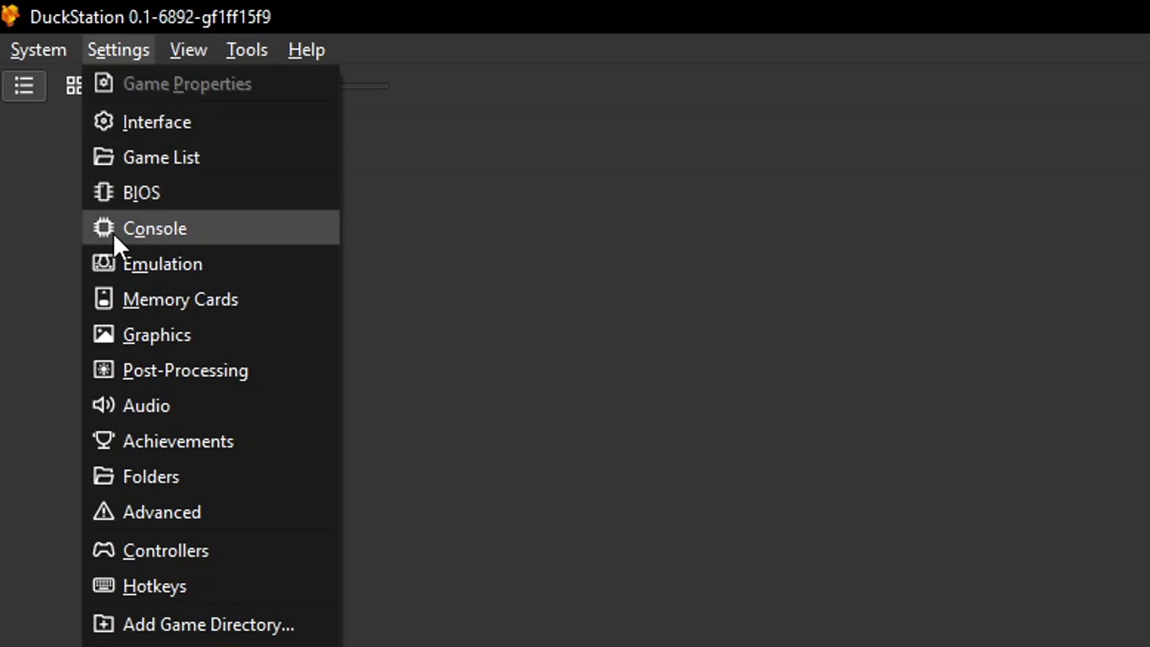
pyautogui.click(192, 238)
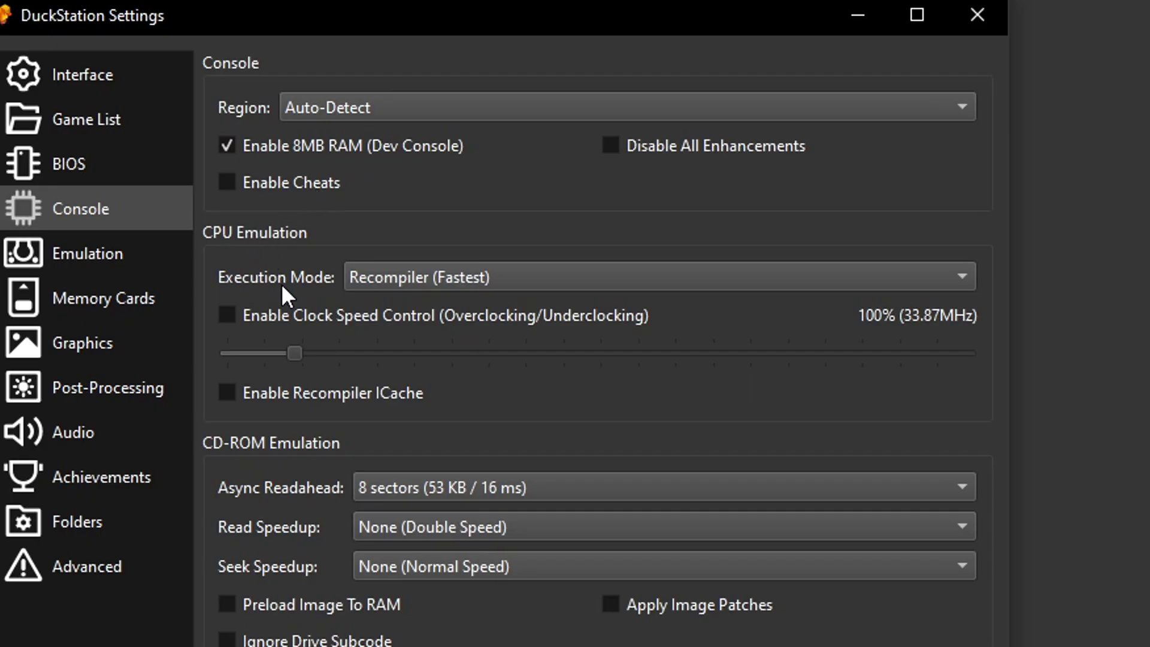
pyautogui.click(391, 282)
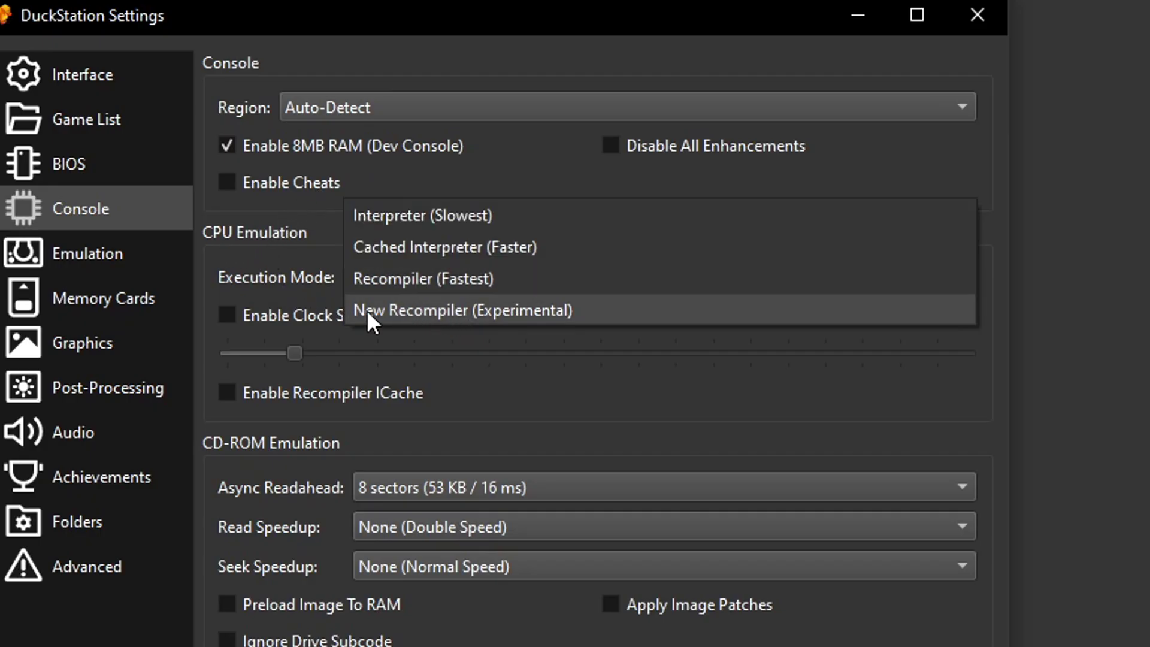
pyautogui.click(407, 310)
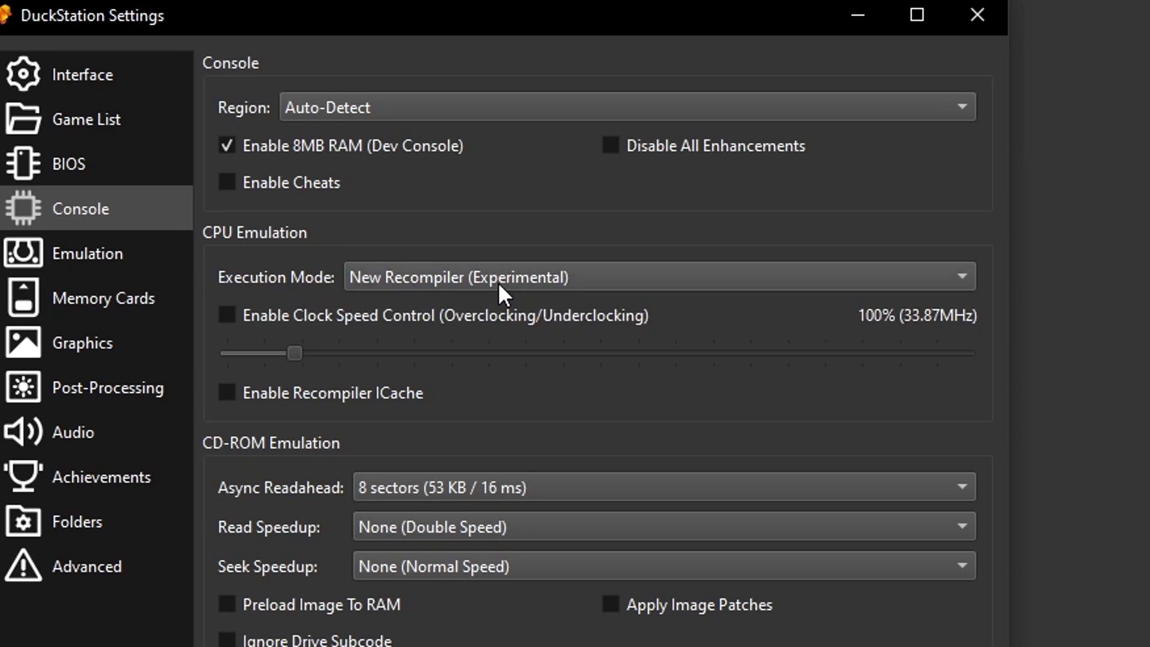
# Enable CPU clock speed control, accept the overclocking warning, and set the clock speed to 400% (135.48MHz).
pyautogui.click(233, 315)
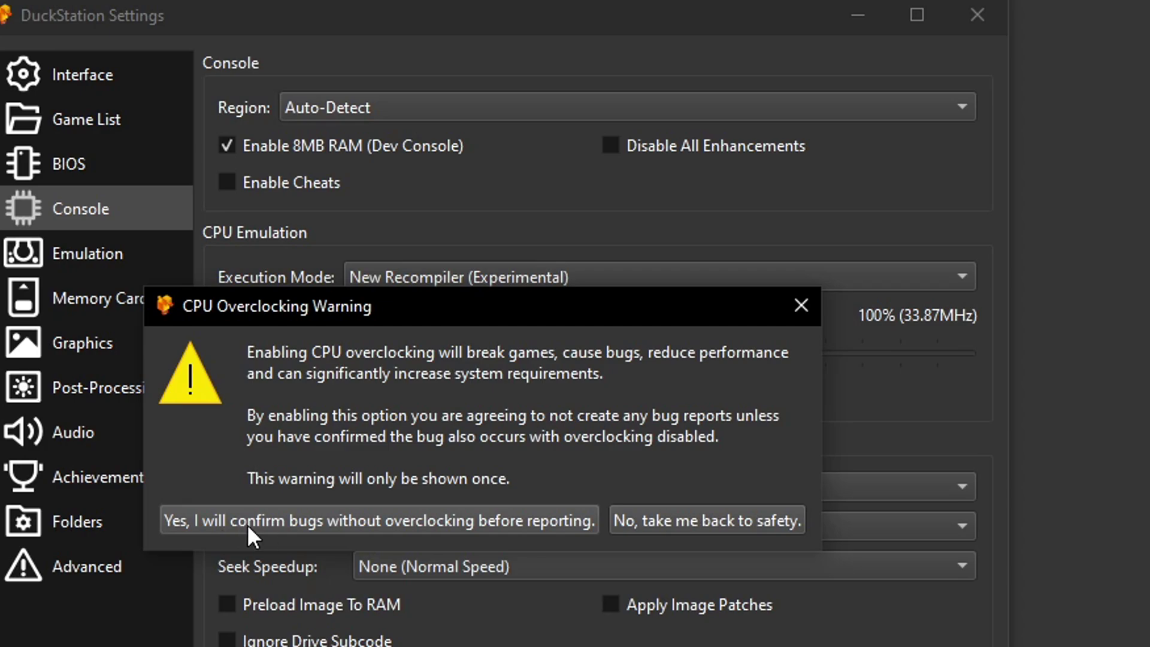
pyautogui.click(414, 520)
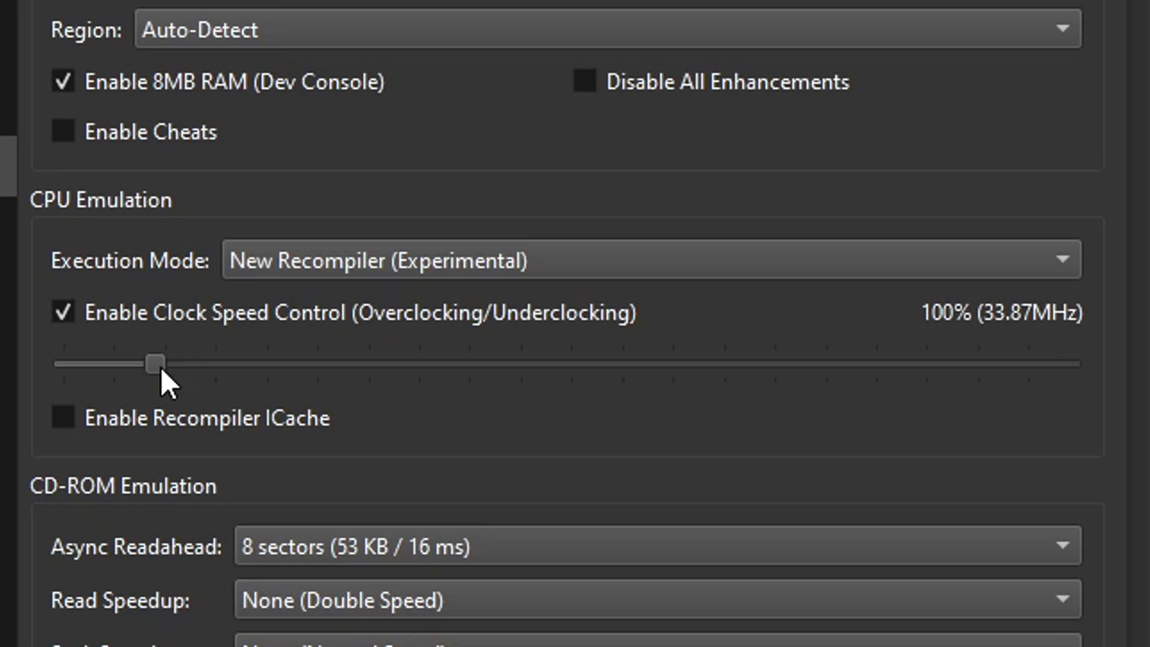
pyautogui.moveTo(164, 368); pyautogui.dragTo(463, 366)
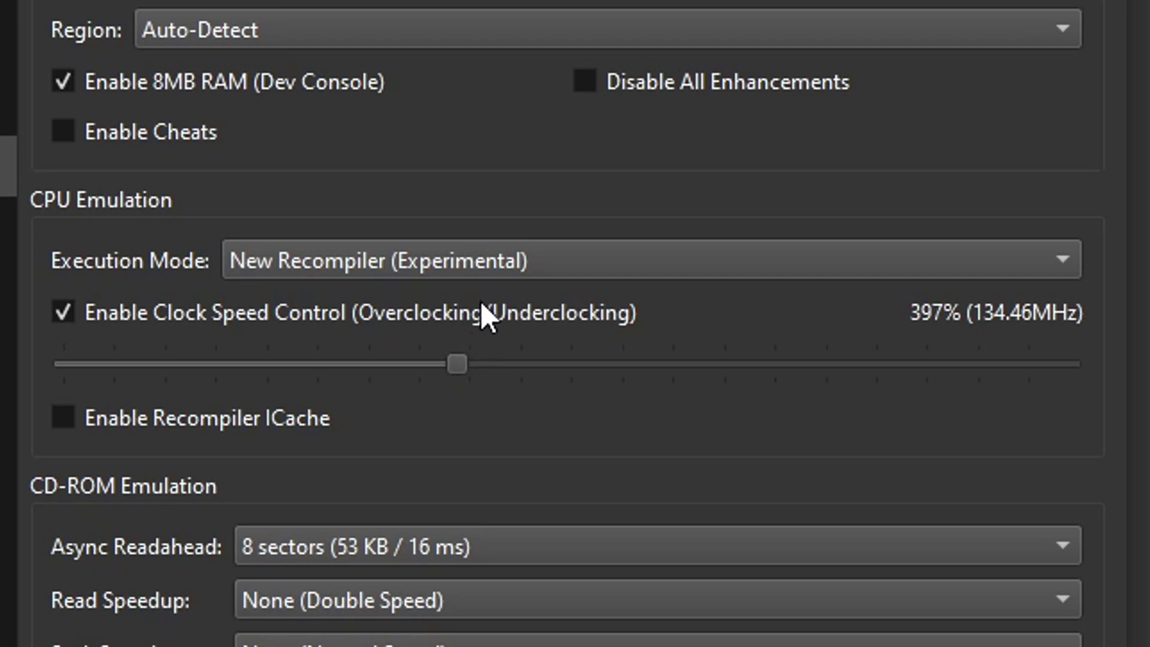
pyautogui.press('Right')
pyautogui.press('Right')
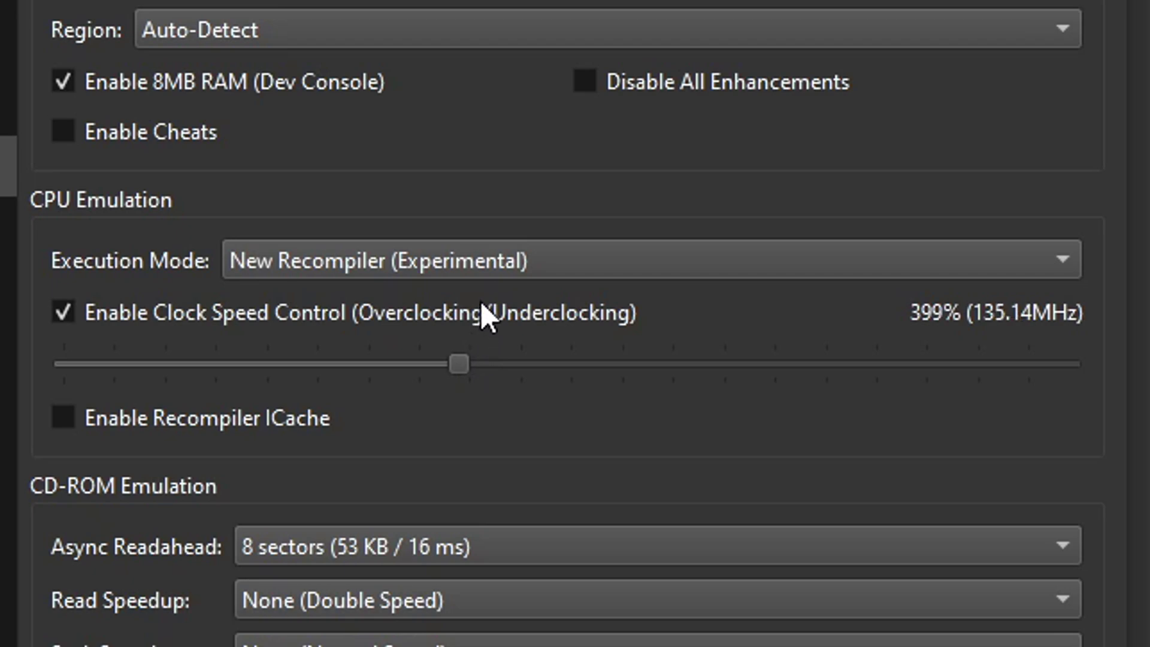
pyautogui.press('Right')
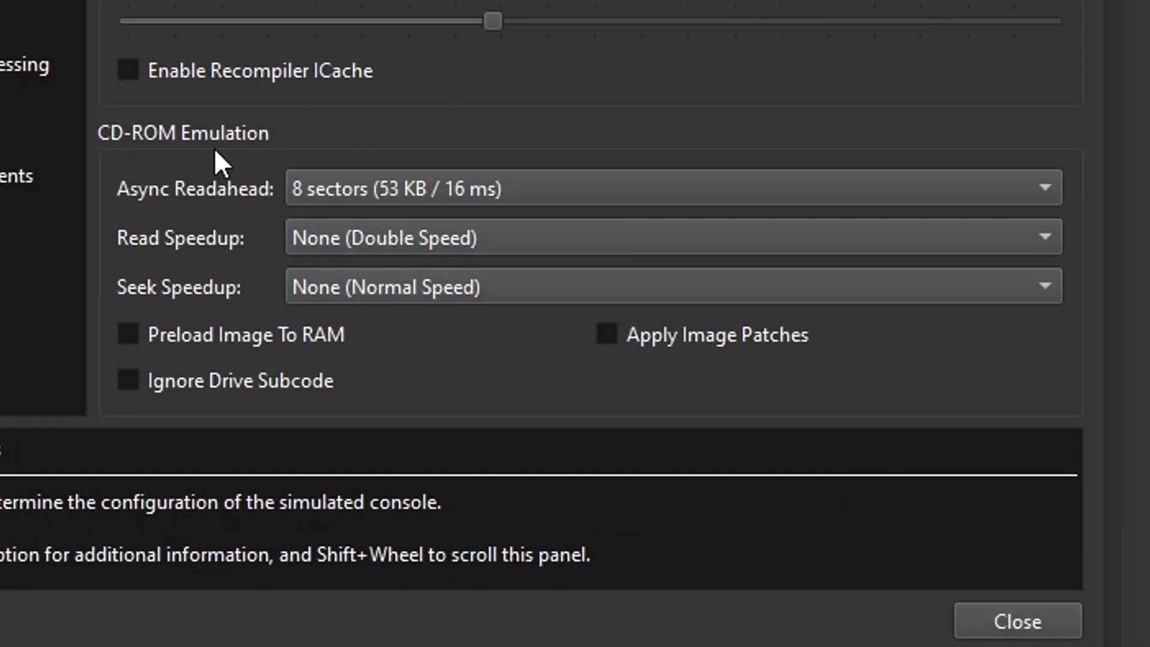
# Set the CD-ROM read speedup to 10x (20x Speed) and the seek speedup to Infinite/Instantaneous.
pyautogui.click(350, 242)
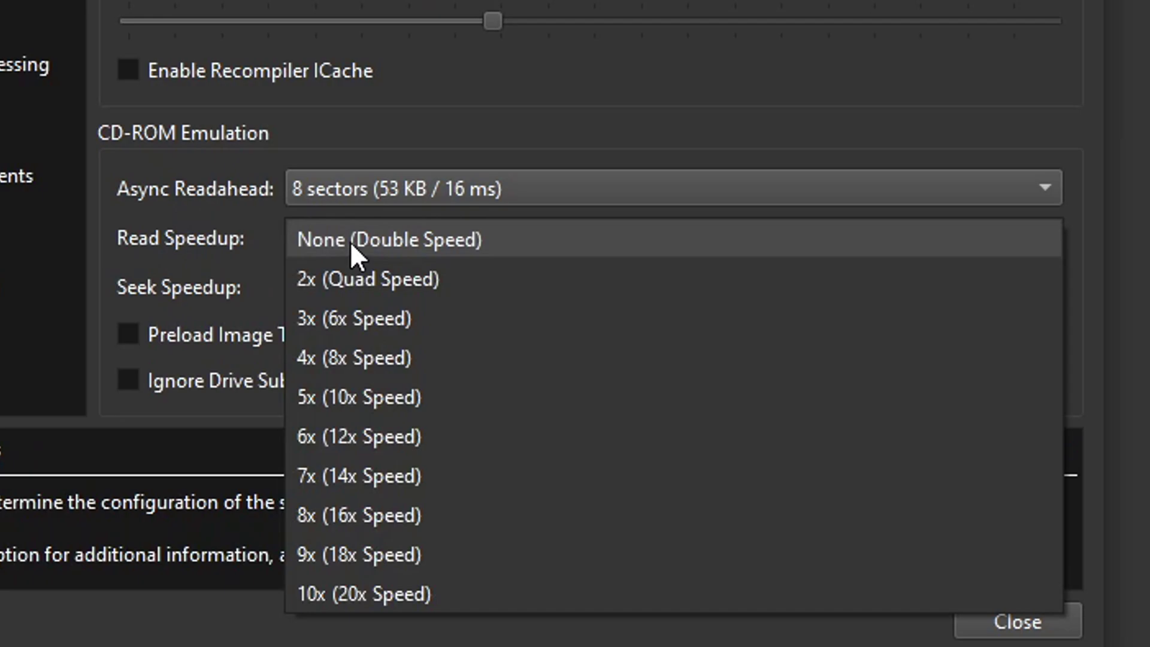
pyautogui.click(332, 596)
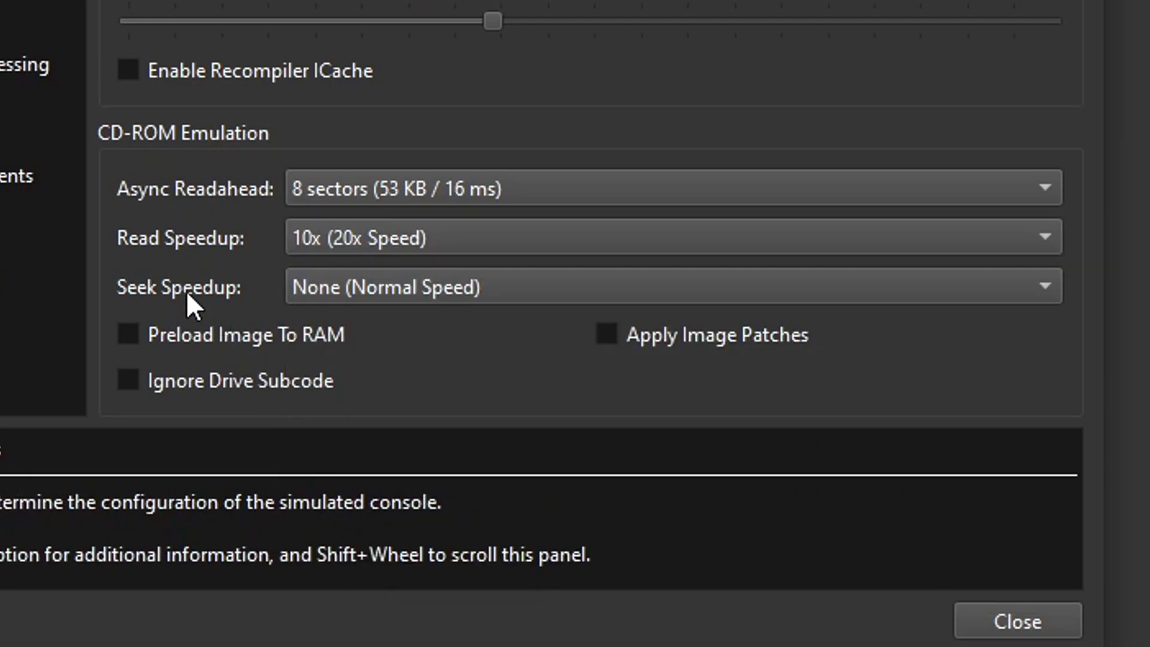
pyautogui.click(368, 289)
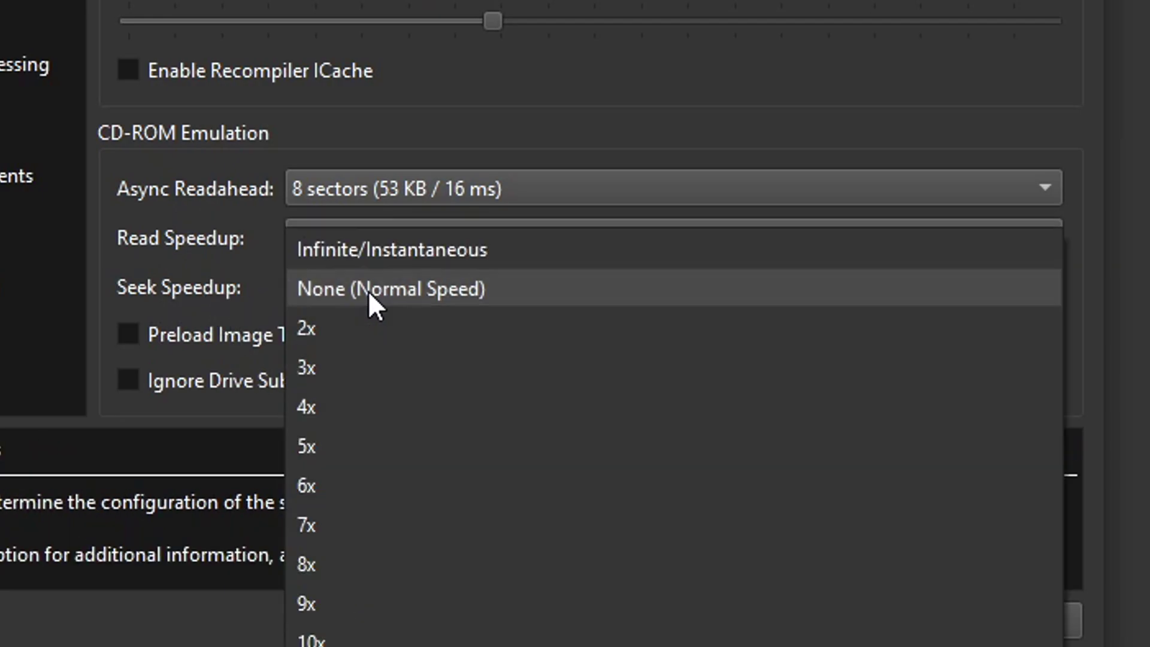
pyautogui.click(325, 259)
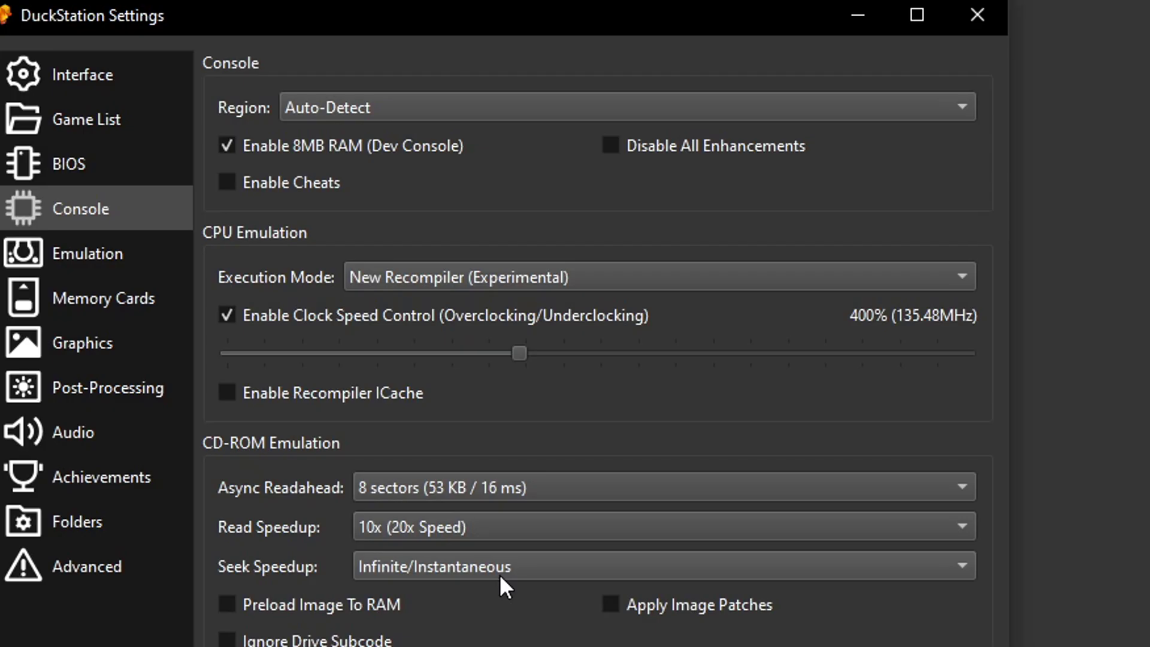
# In the Graphics settings, set the aspect ratio to 16:9 and close the settings window.
pyautogui.click(90, 359)
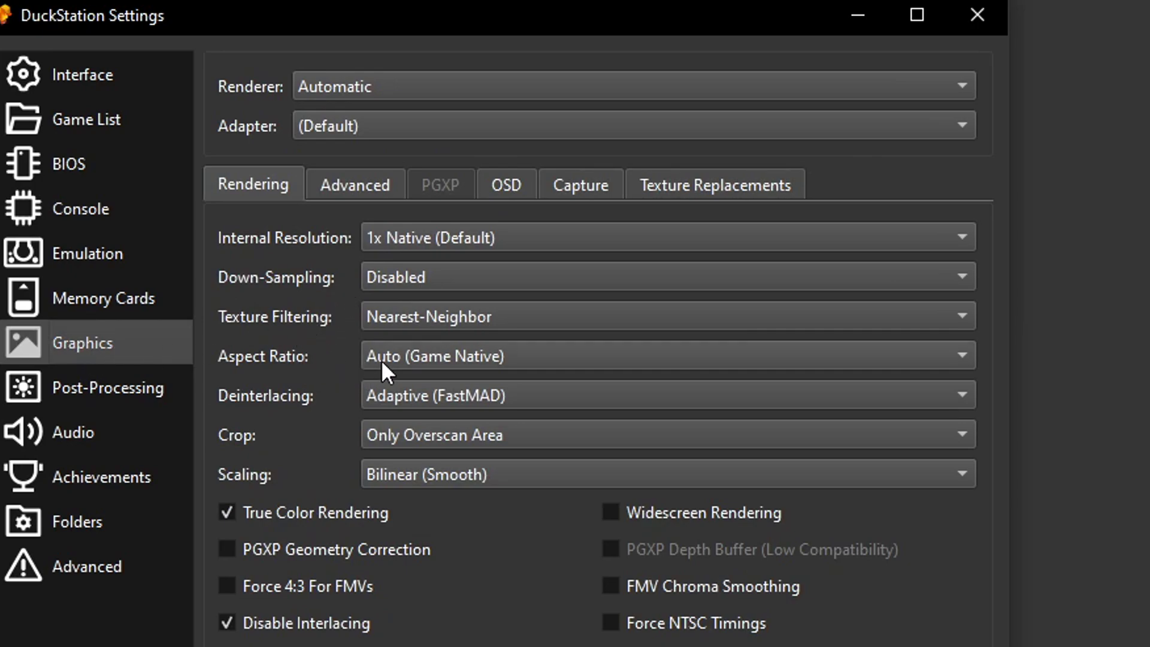
pyautogui.click(416, 359)
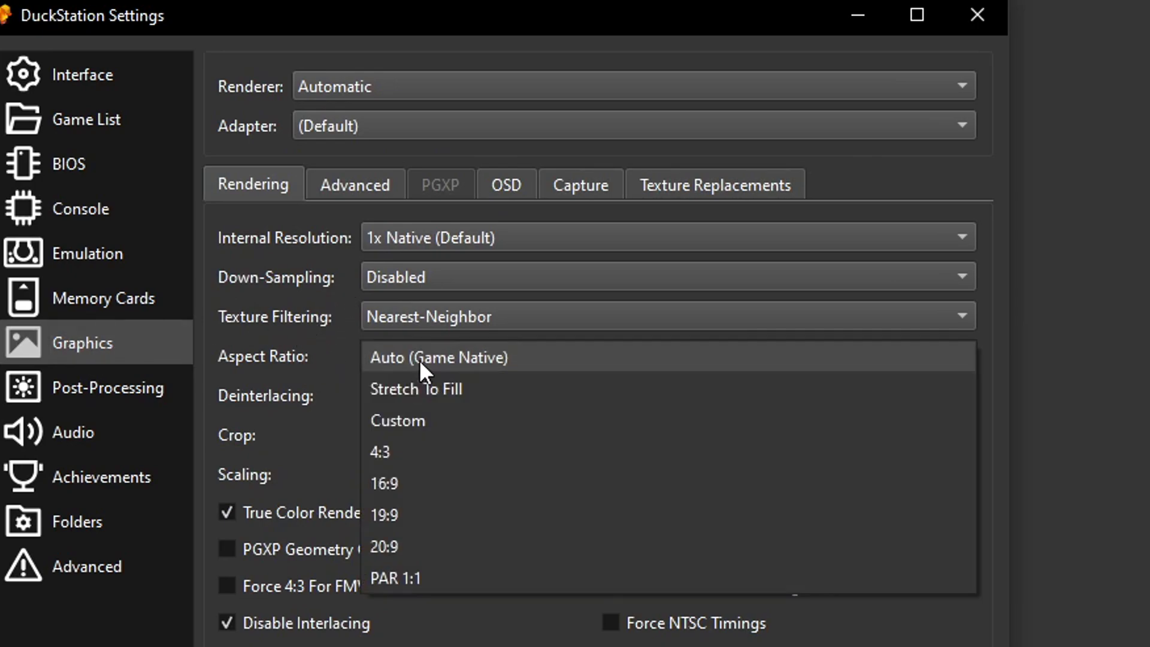
pyautogui.click(394, 484)
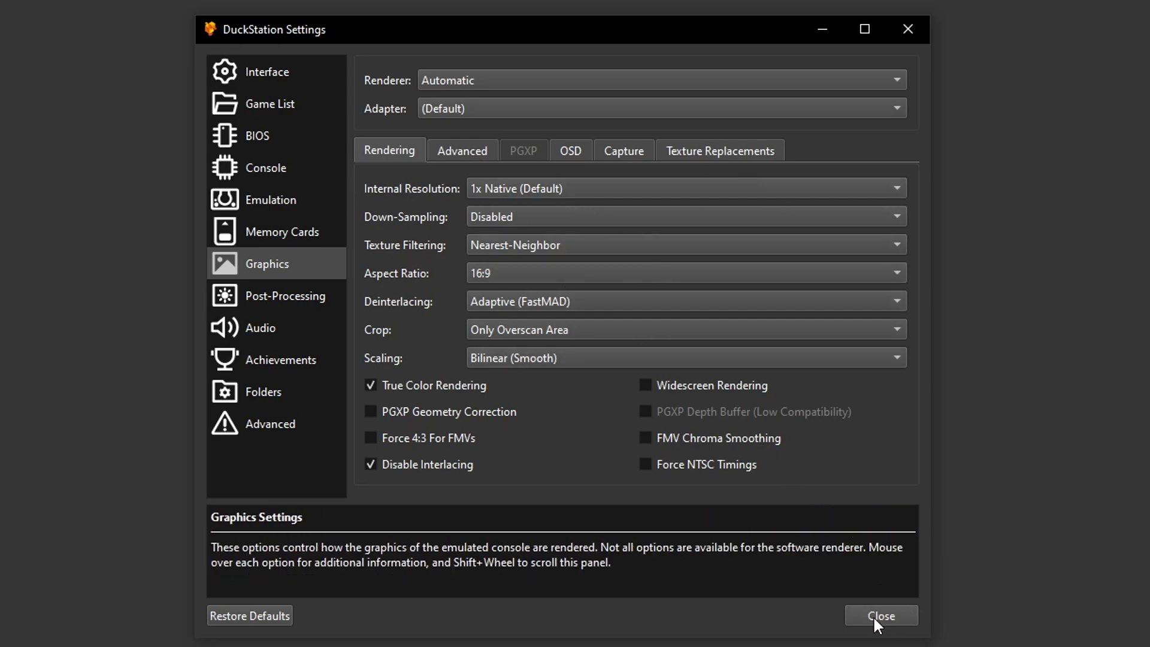
pyautogui.click(875, 616)
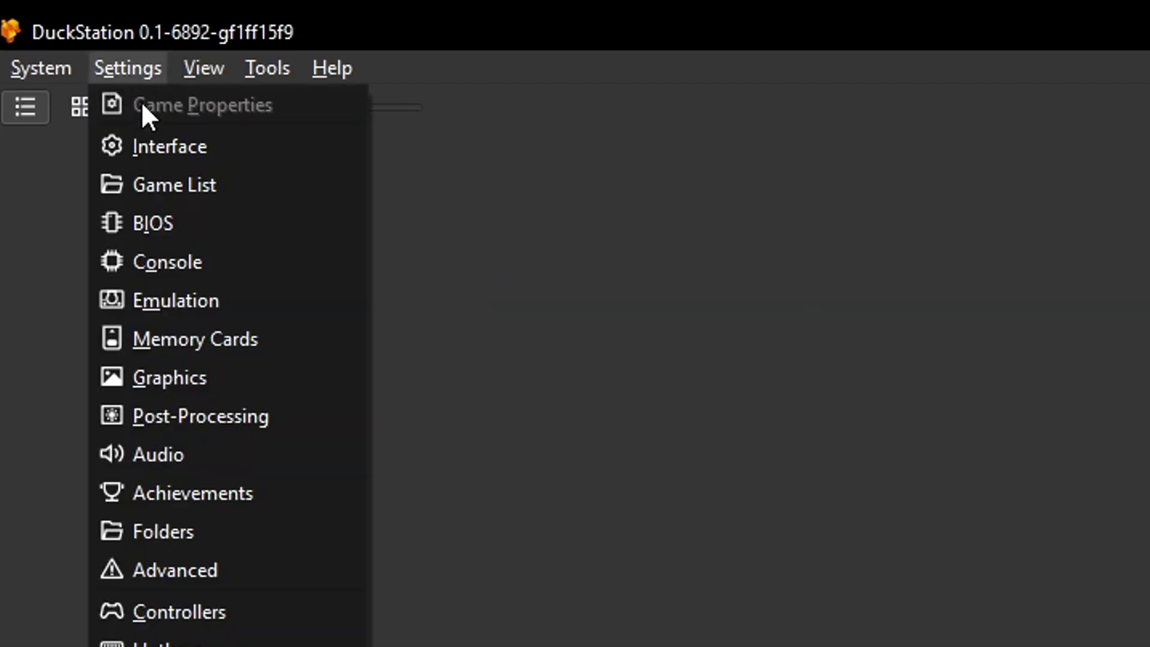
# Review the Controller Port 1 button bindings in the controller settings, and close the window.
pyautogui.click(195, 612)
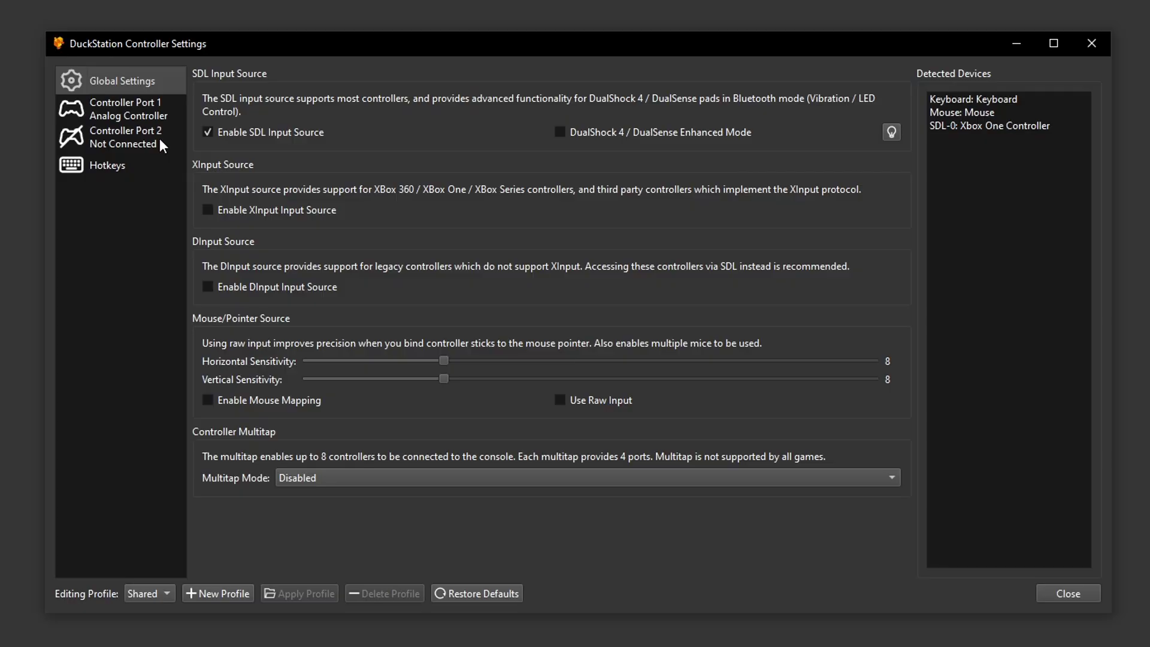
pyautogui.click(117, 113)
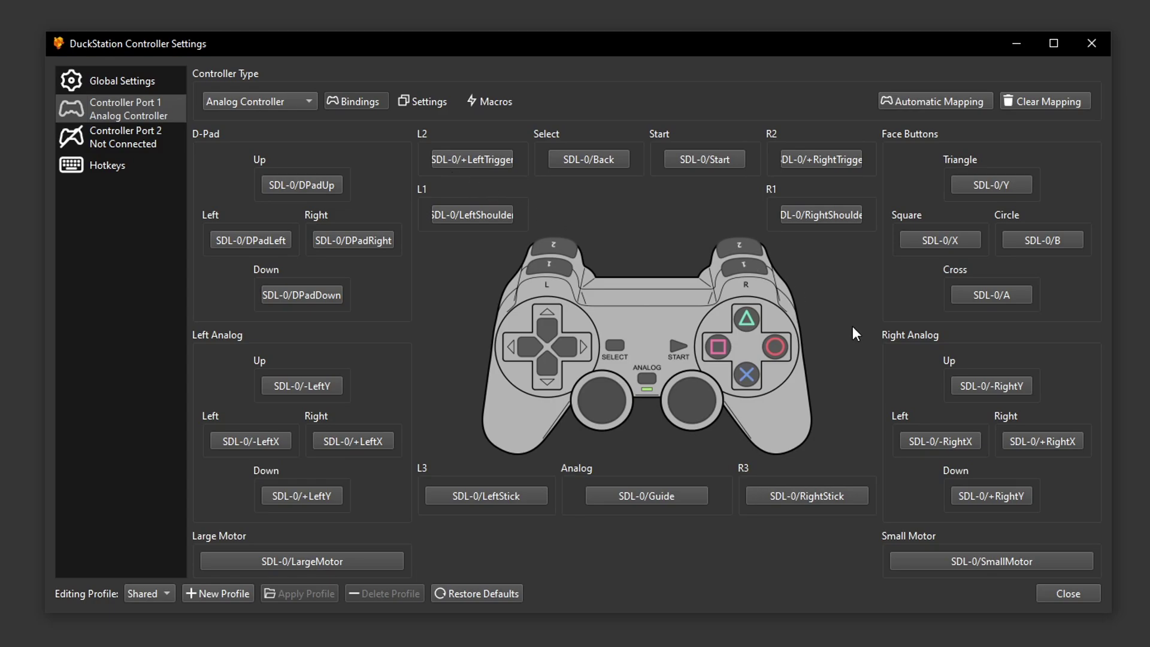
pyautogui.click(1065, 592)
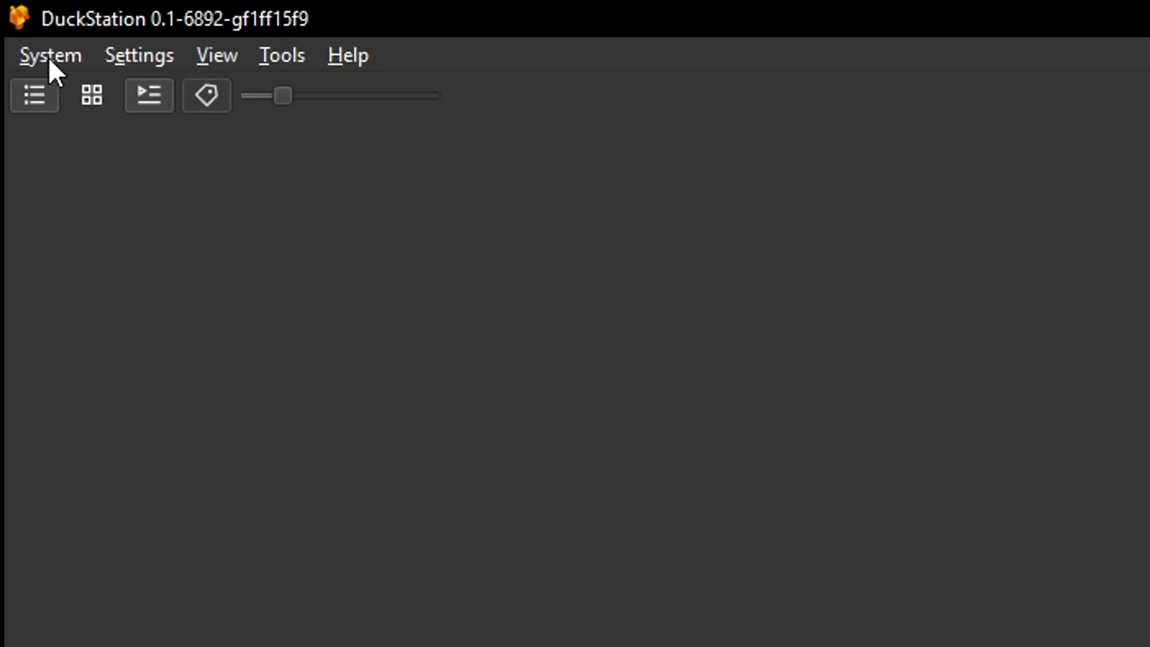
# Start the patched disc image ctr-u_Online60.bin from the CTR Online Files folder.
pyautogui.click(48, 56)
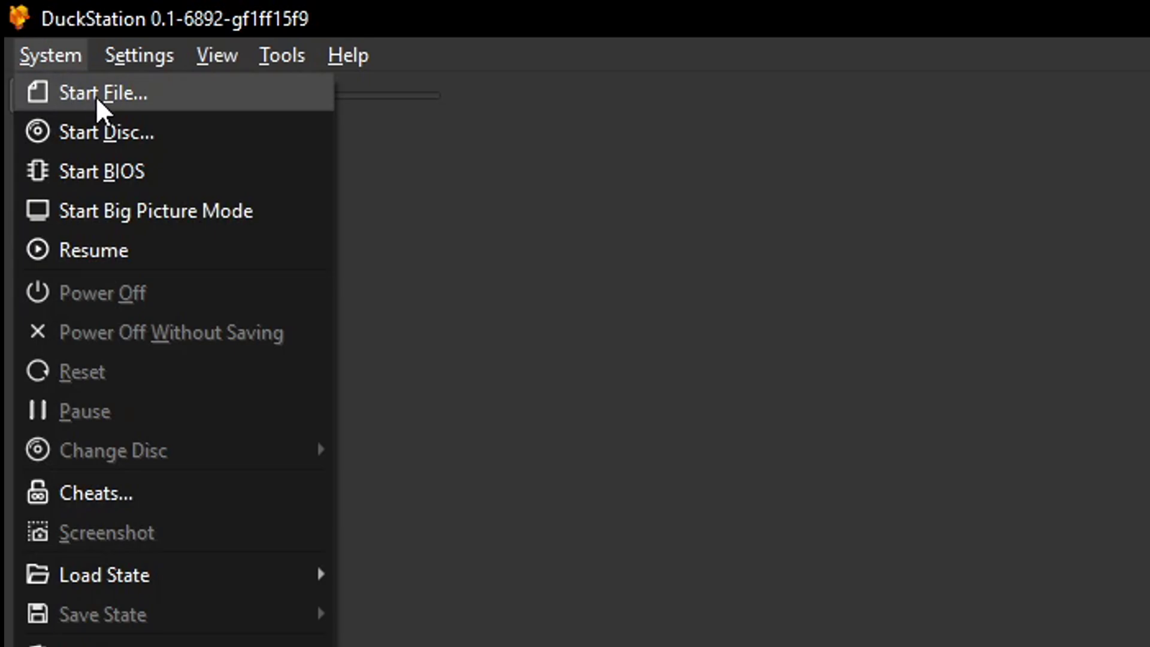
pyautogui.click(165, 101)
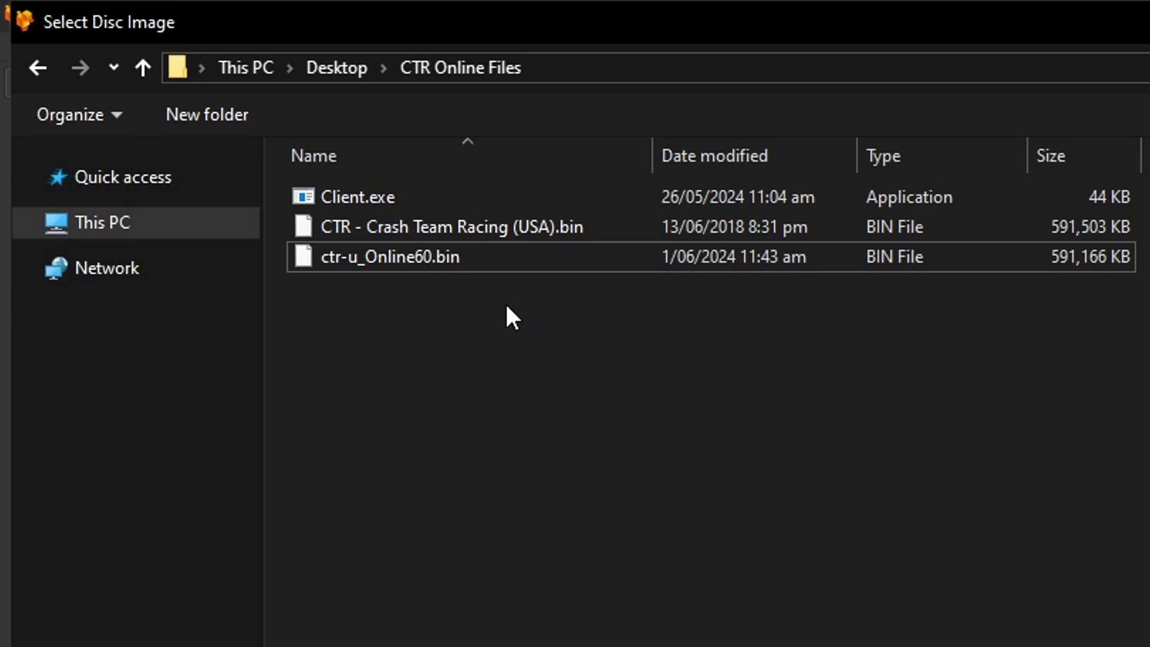
pyautogui.click(424, 261)
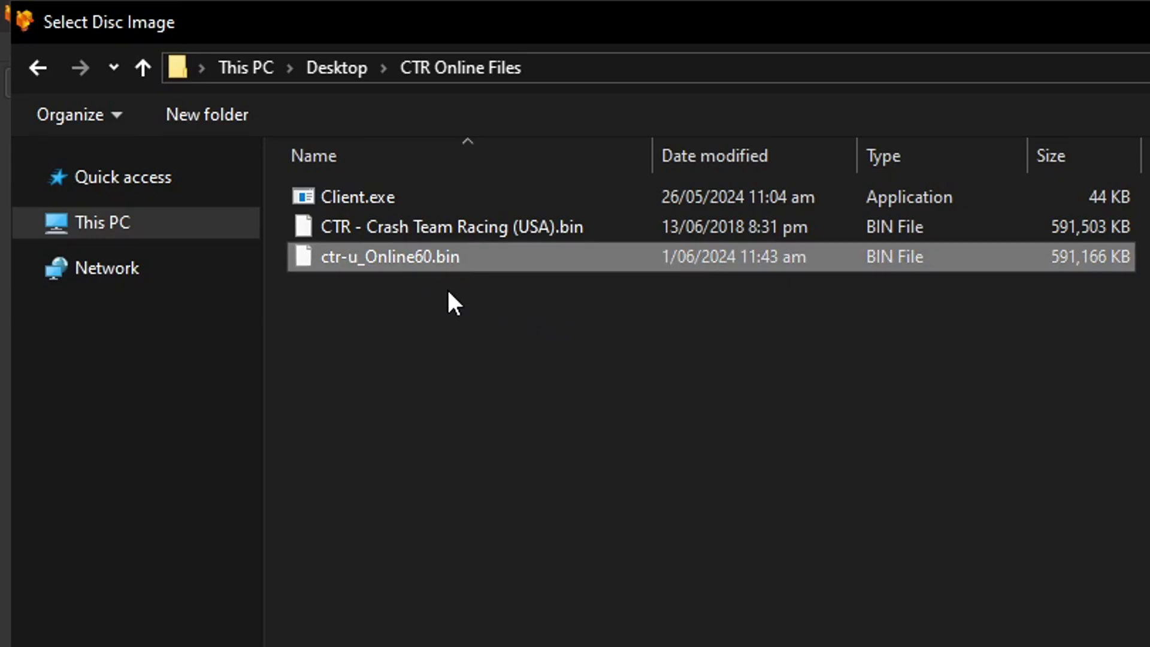
pyautogui.doubleClick(426, 261)
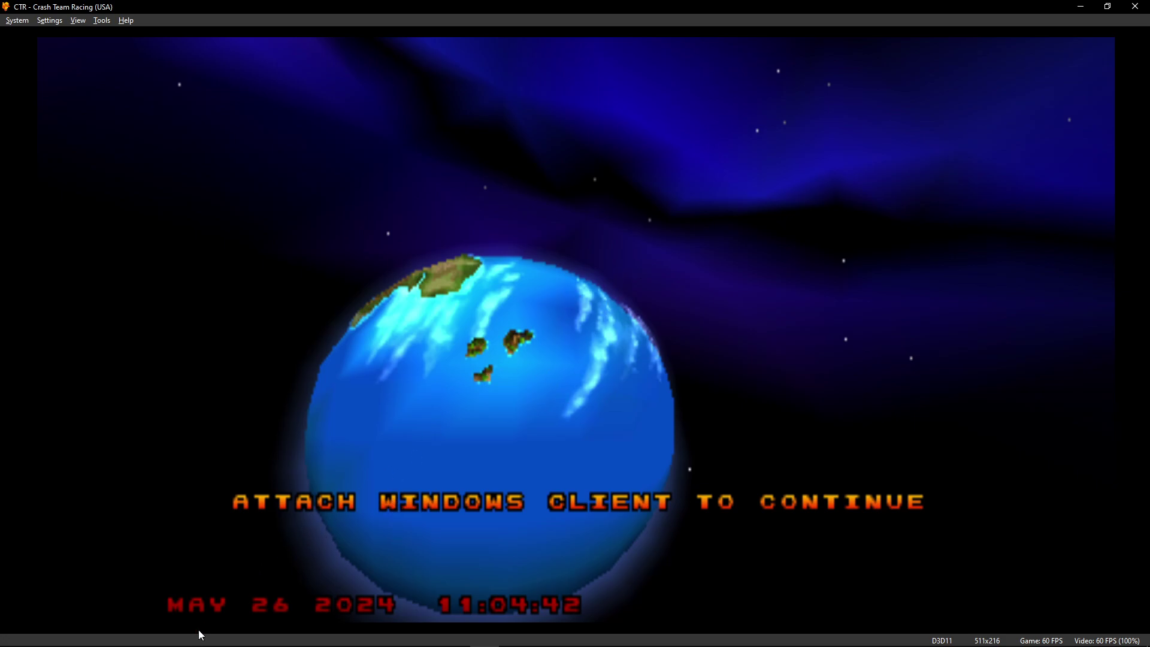
# Switch to File Explorer, run Client.exe from the CTR Online Files folder, and enter the player's online name.
pyautogui.click(133, 634)
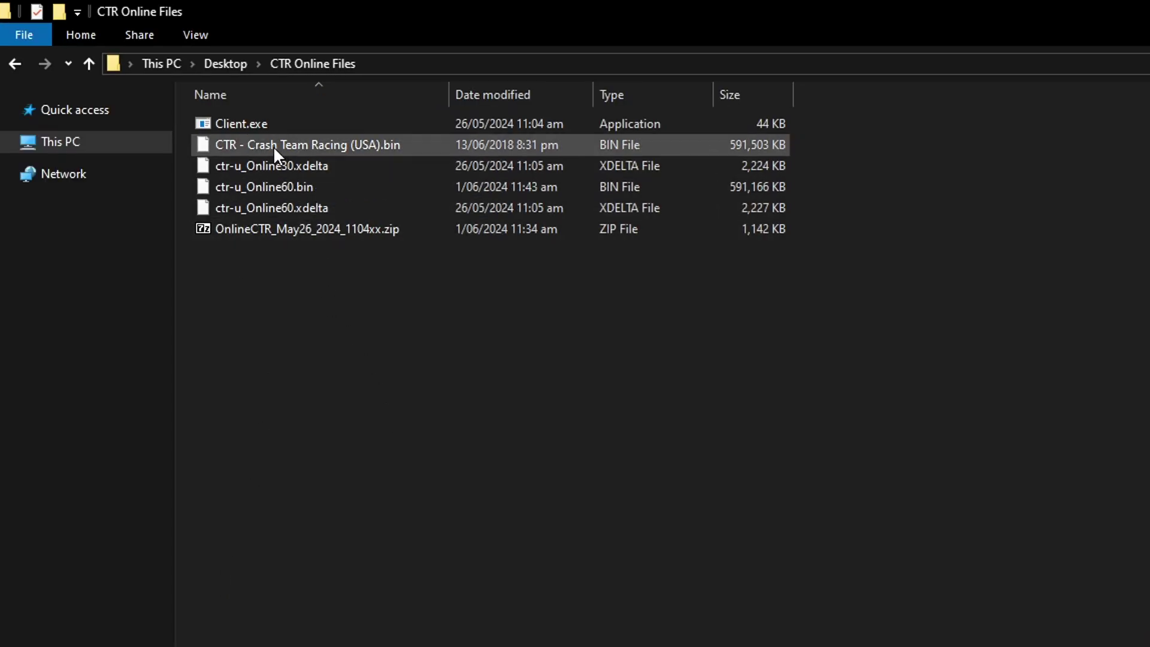
pyautogui.click(282, 126)
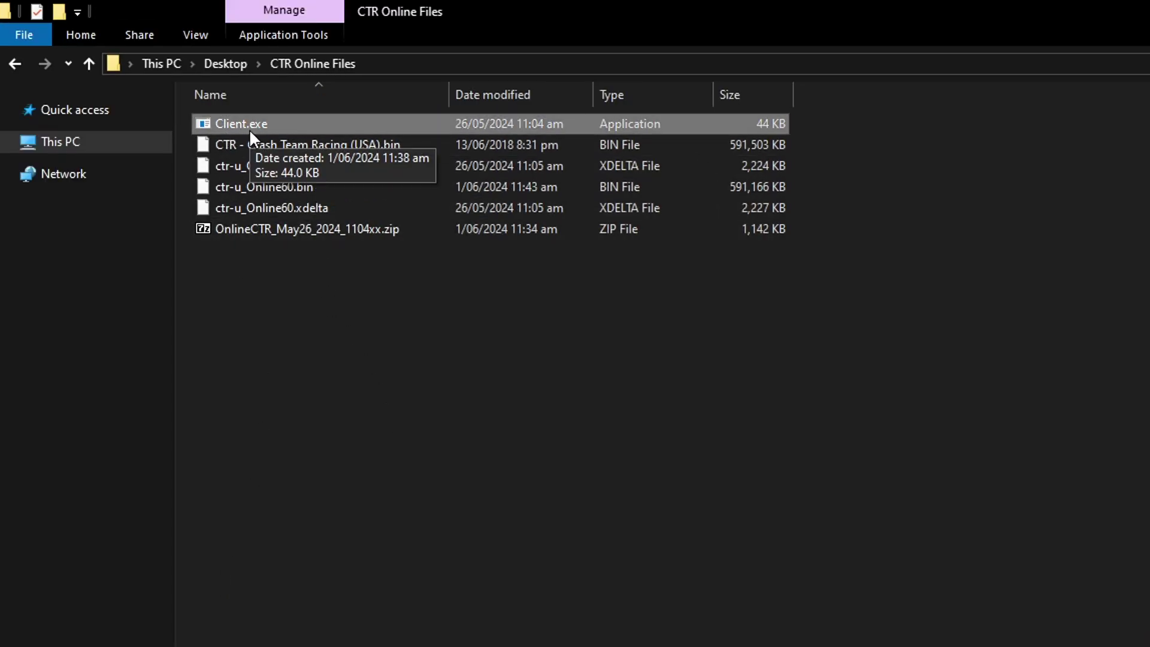
pyautogui.doubleClick(289, 124)
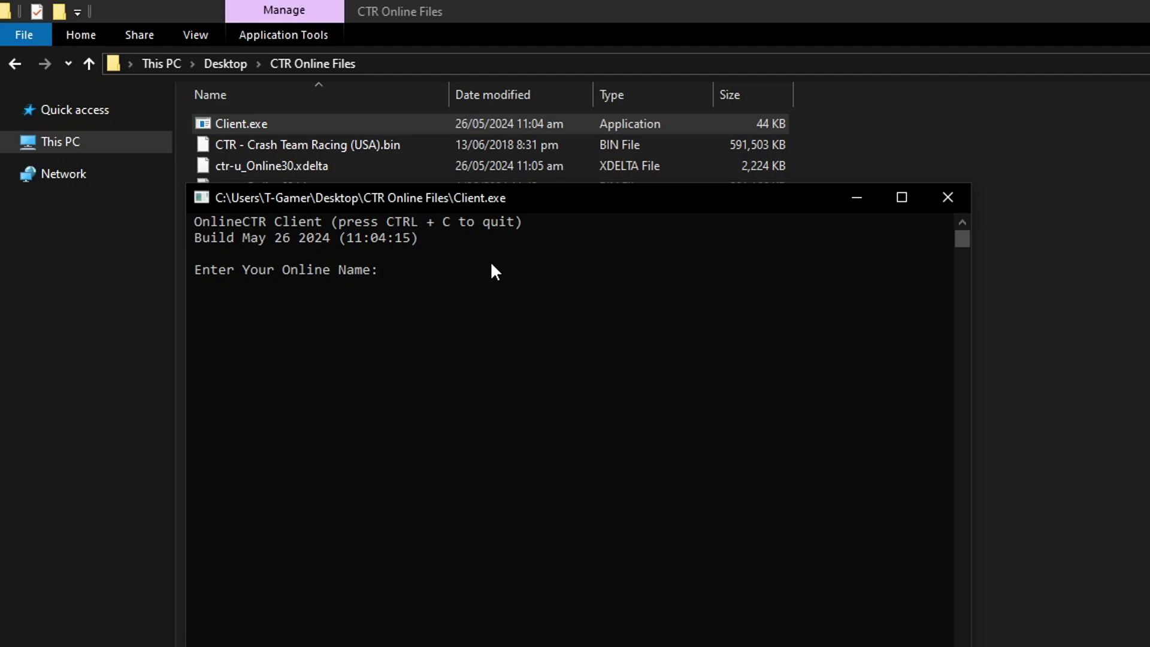
pyautogui.write('IgorL')
pyautogui.press('Return')
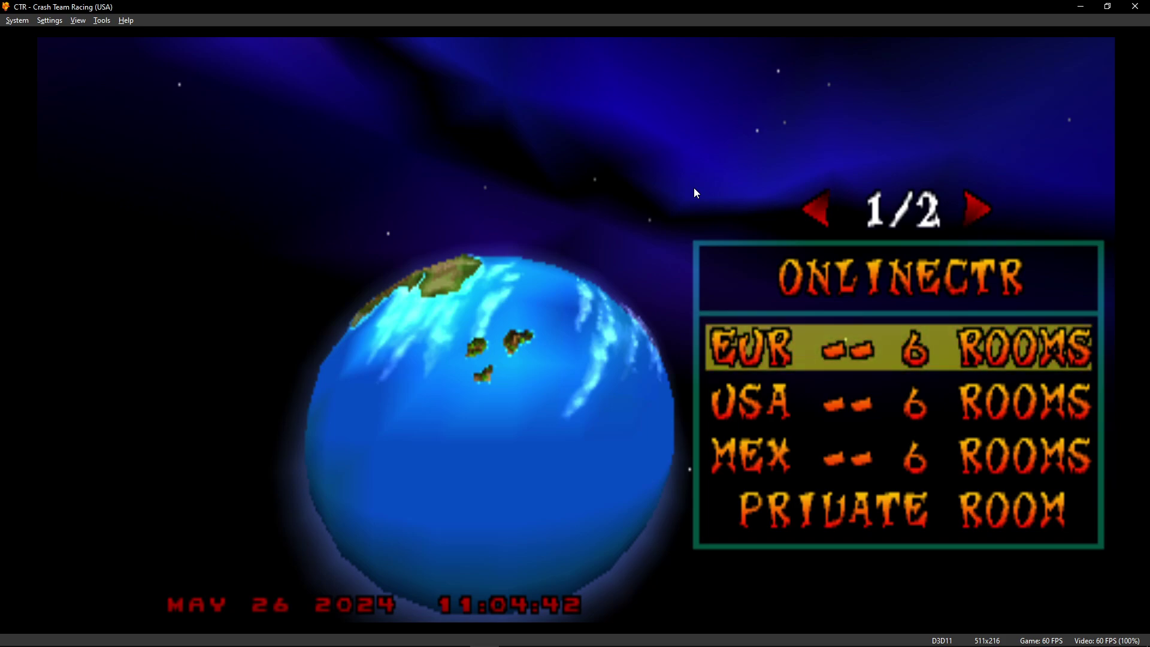
# Browse the OnlineCTR server regions, switch the game to full screen, and join Room 2 on the USA server.
pyautogui.press('Right')
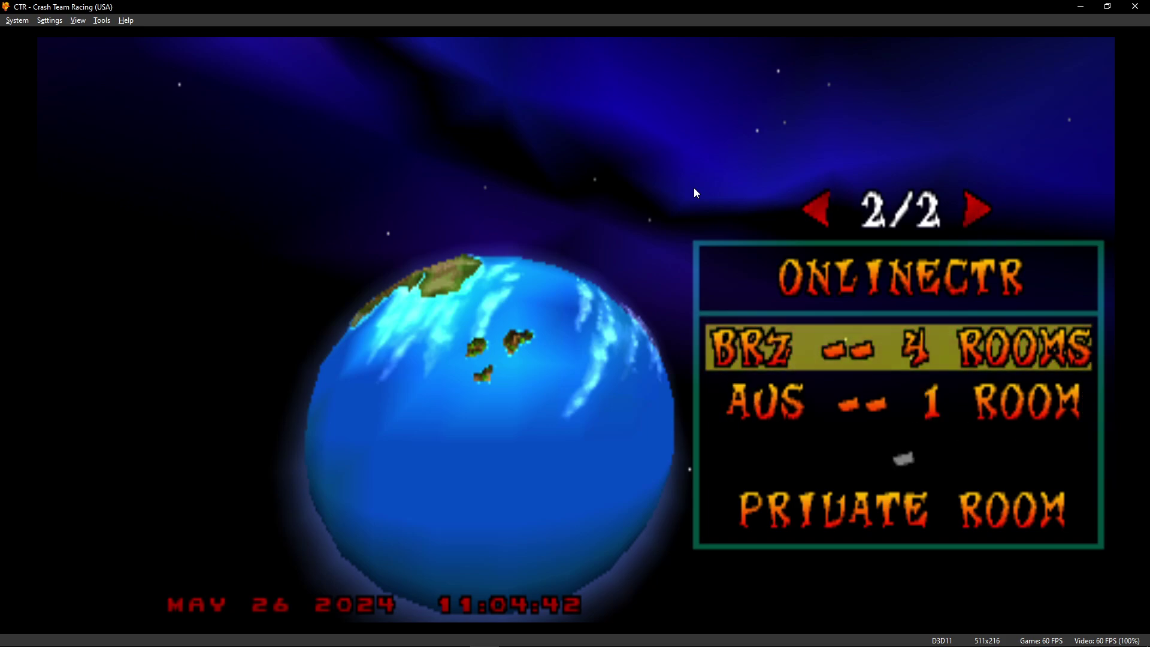
pyautogui.press('Left')
pyautogui.press('Down')
pyautogui.press('Down')
pyautogui.press('Up')
pyautogui.press('F11')
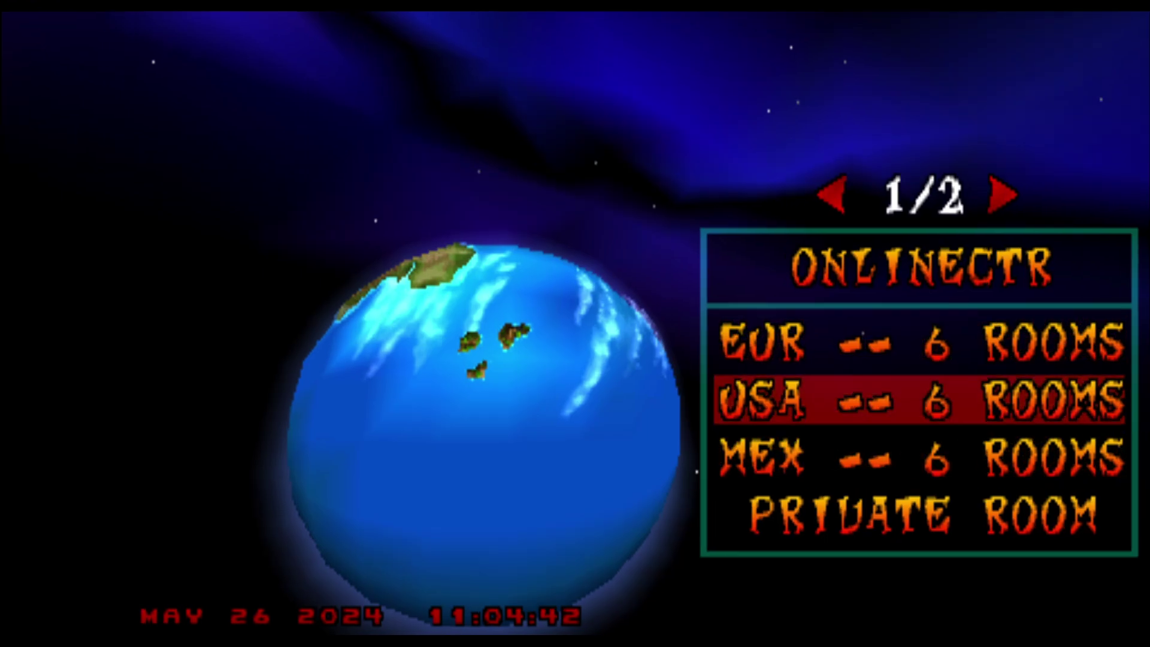
pyautogui.press('Return')
pyautogui.press('Down')
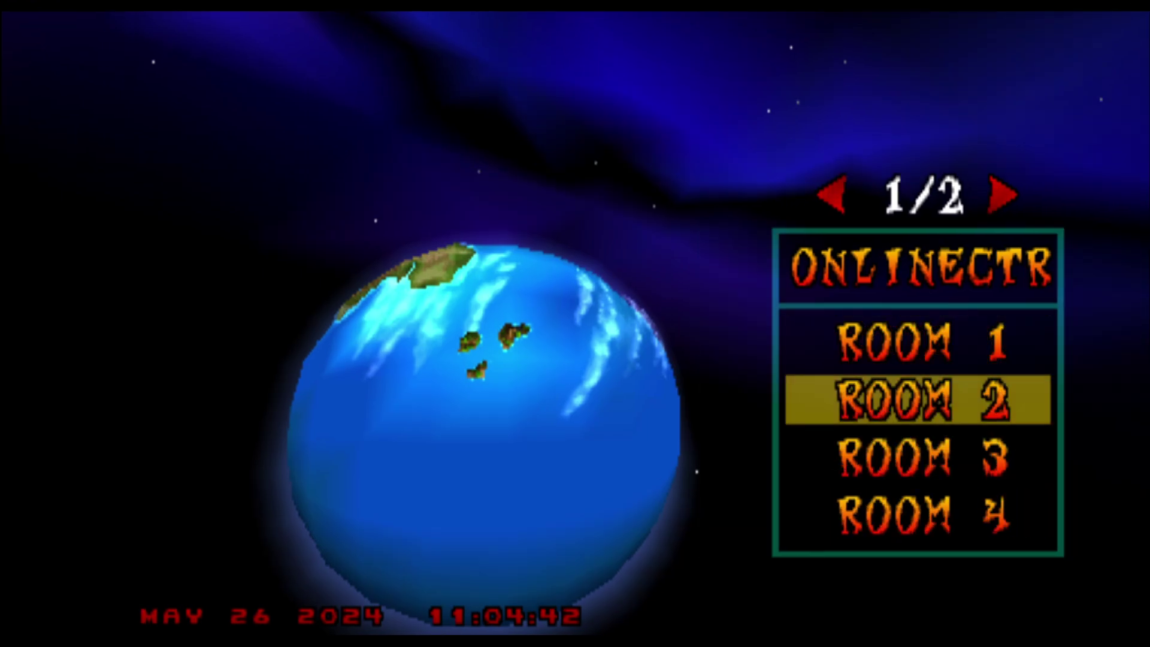
pyautogui.press('Return')
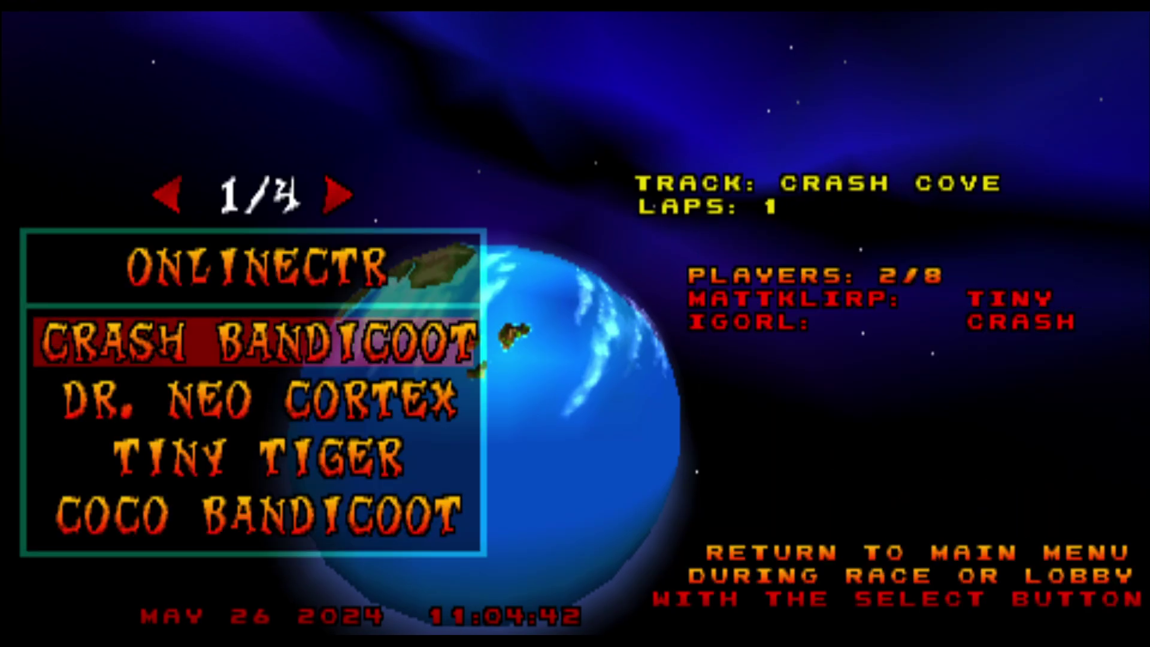
# Choose Crash Bandicoot as the character and browse the race tracks through the second page of the track list.
pyautogui.press('Return')
pyautogui.press('Down')
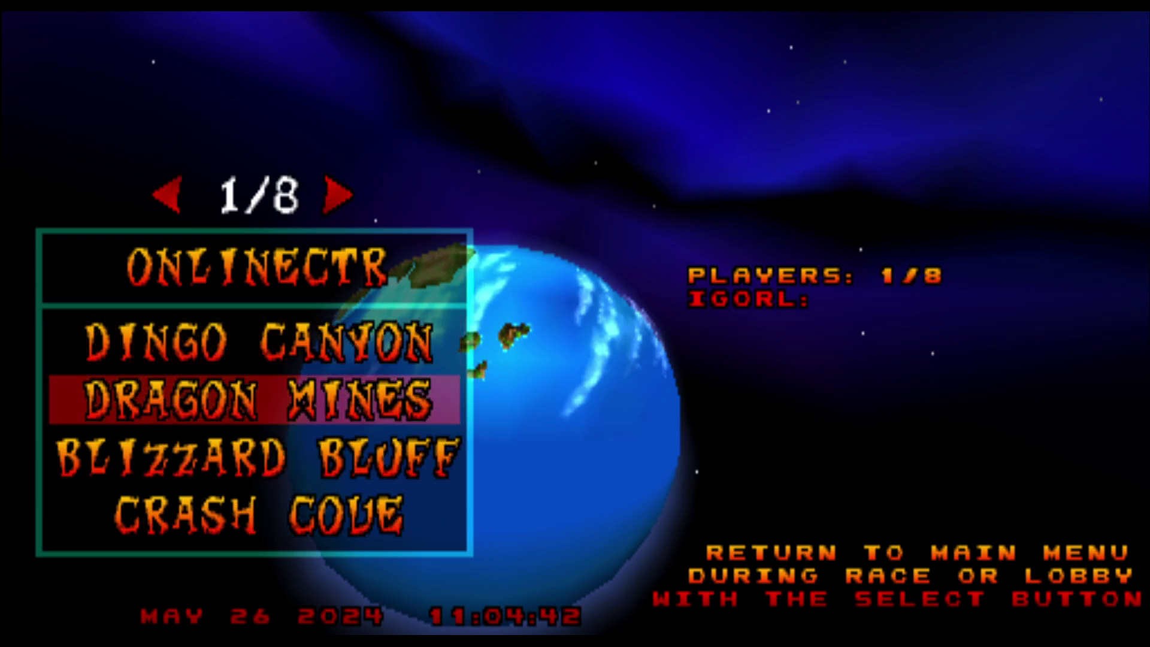
pyautogui.press('Down')
pyautogui.press('Down')
pyautogui.press('Right')
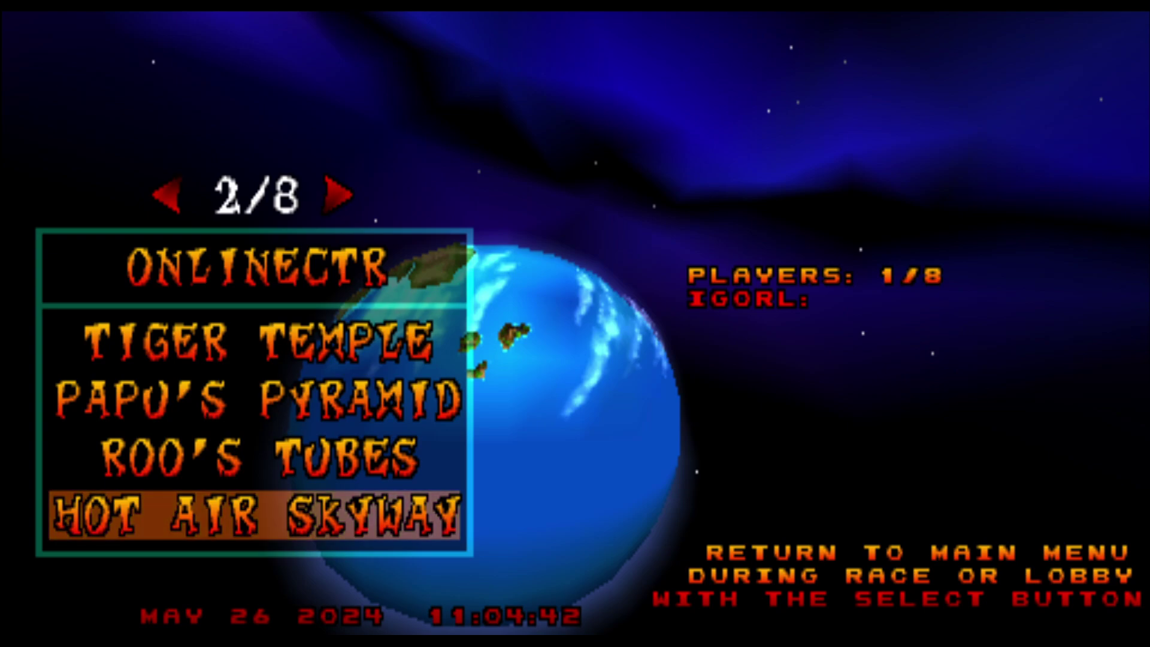
pyautogui.press('Up')
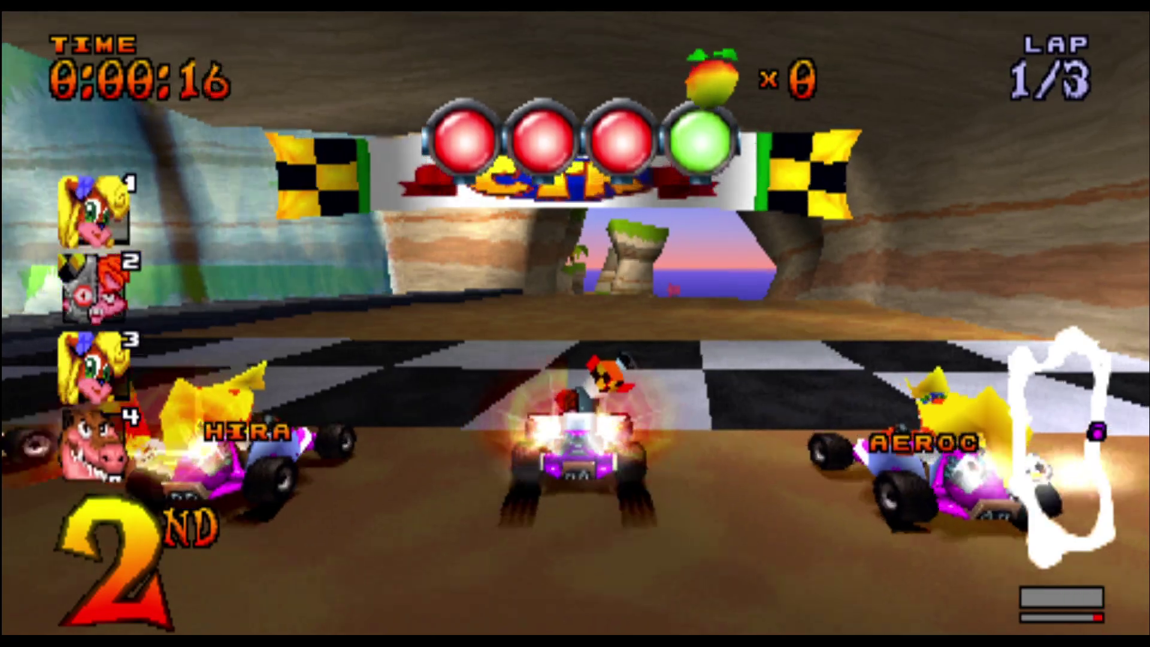
pyautogui.press('Left')
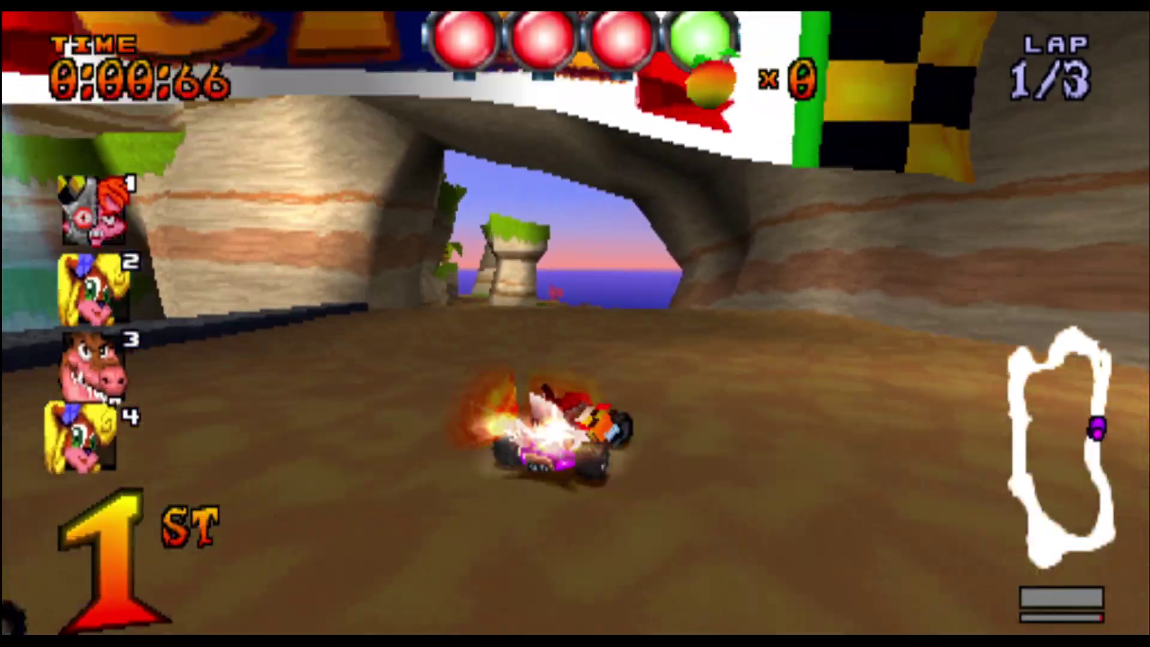